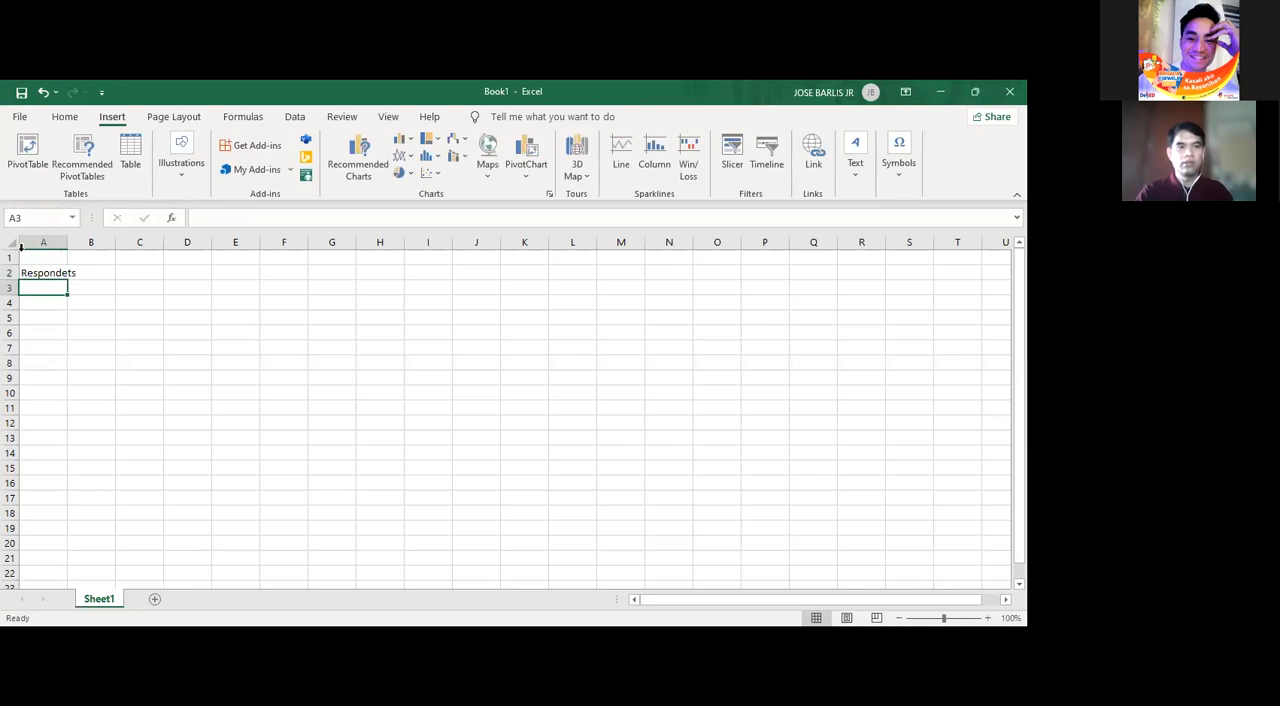
# - Widen column A to fit its heading and number the respondents 1 to 20 in A3:A22
pyautogui.moveTo(102, 242); pyautogui.dragTo(114, 242)
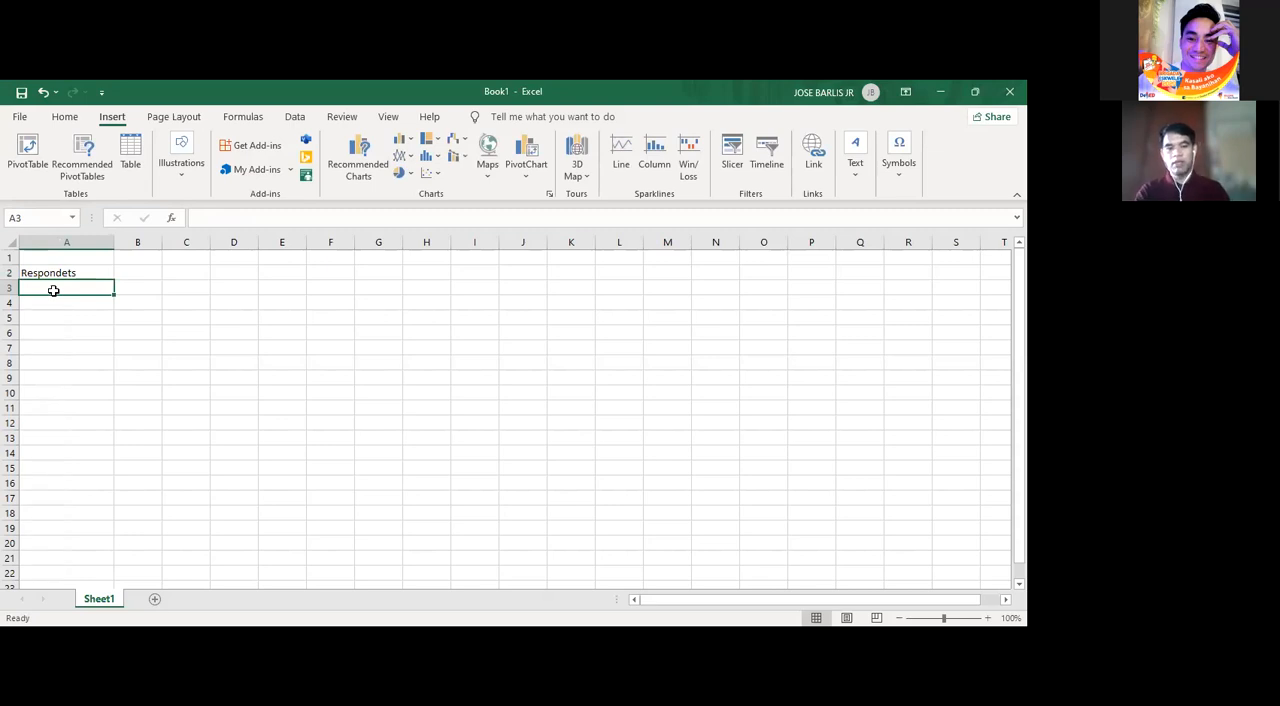
pyautogui.write('1')
pyautogui.press('Return')
pyautogui.write('2')
pyautogui.press('Return')
pyautogui.write('3')
pyautogui.press('Return')
pyautogui.moveTo(53, 290); pyautogui.dragTo(104, 575)
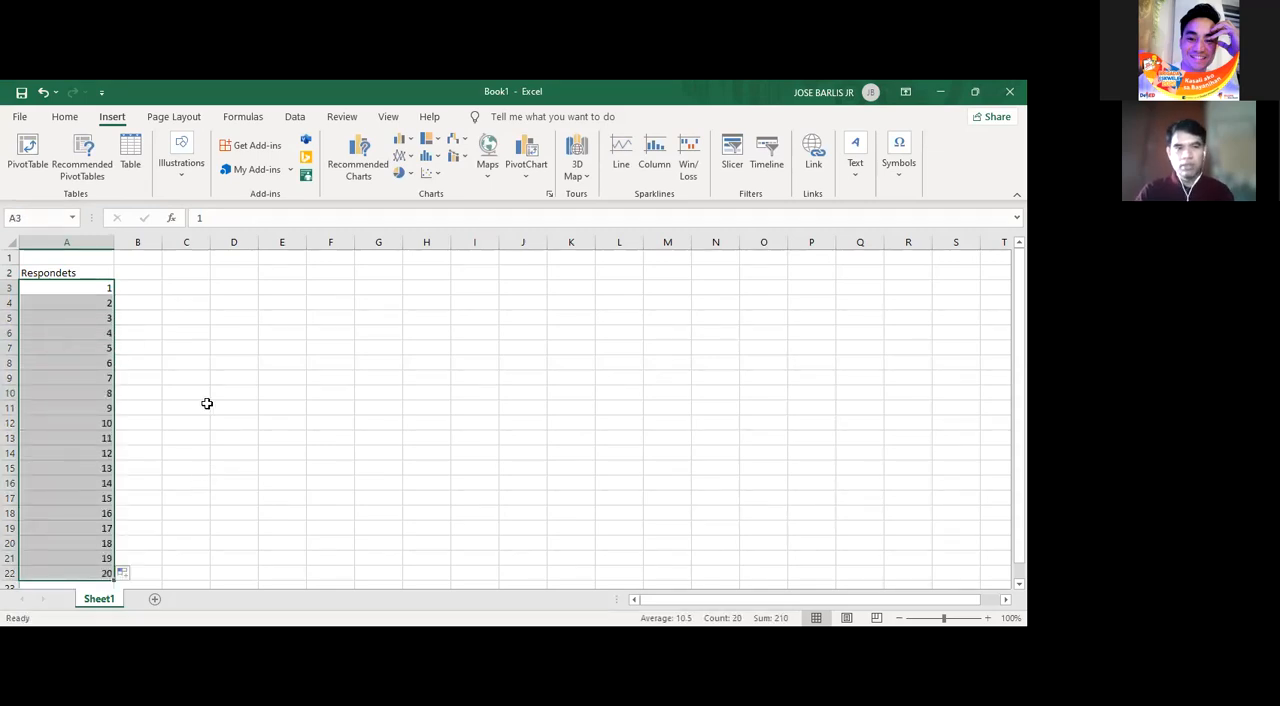
# - Add the heading Age in B2 and enter code 1 for the first respondent in B3
pyautogui.click(135, 270)
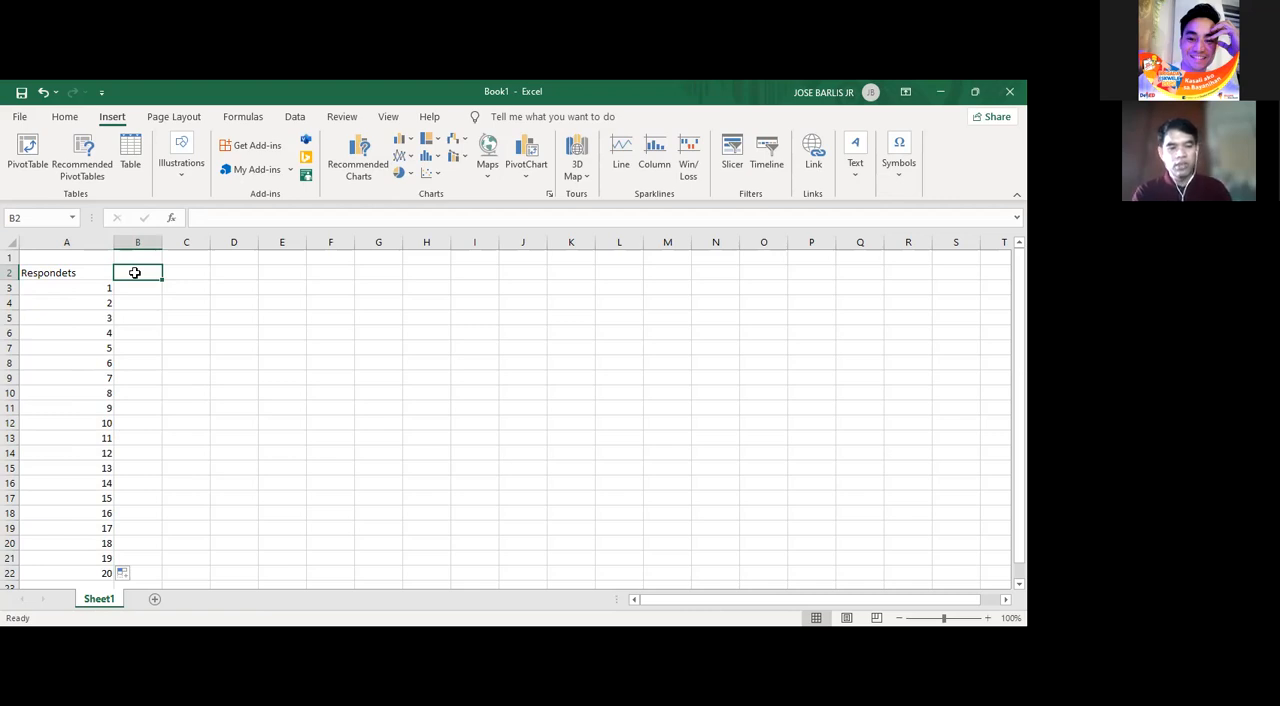
pyautogui.write('Age')
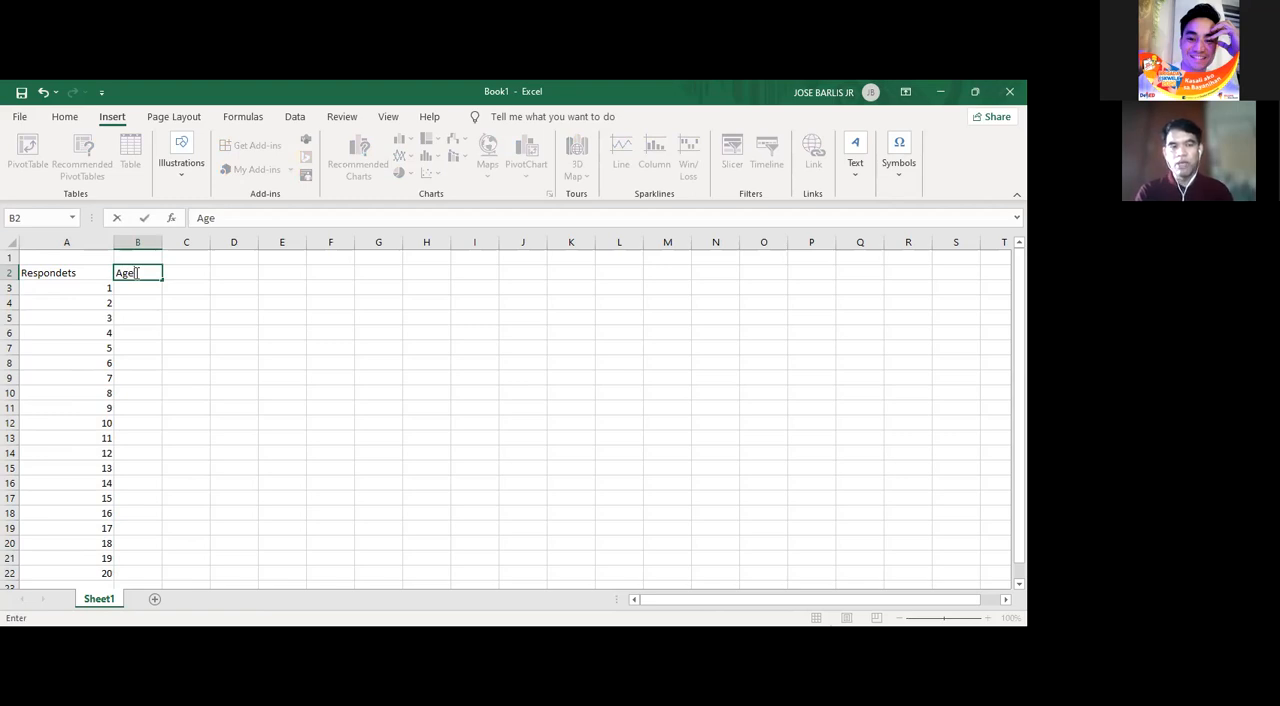
pyautogui.press('Tab')
pyautogui.click(134, 273)
pyautogui.press('Return')
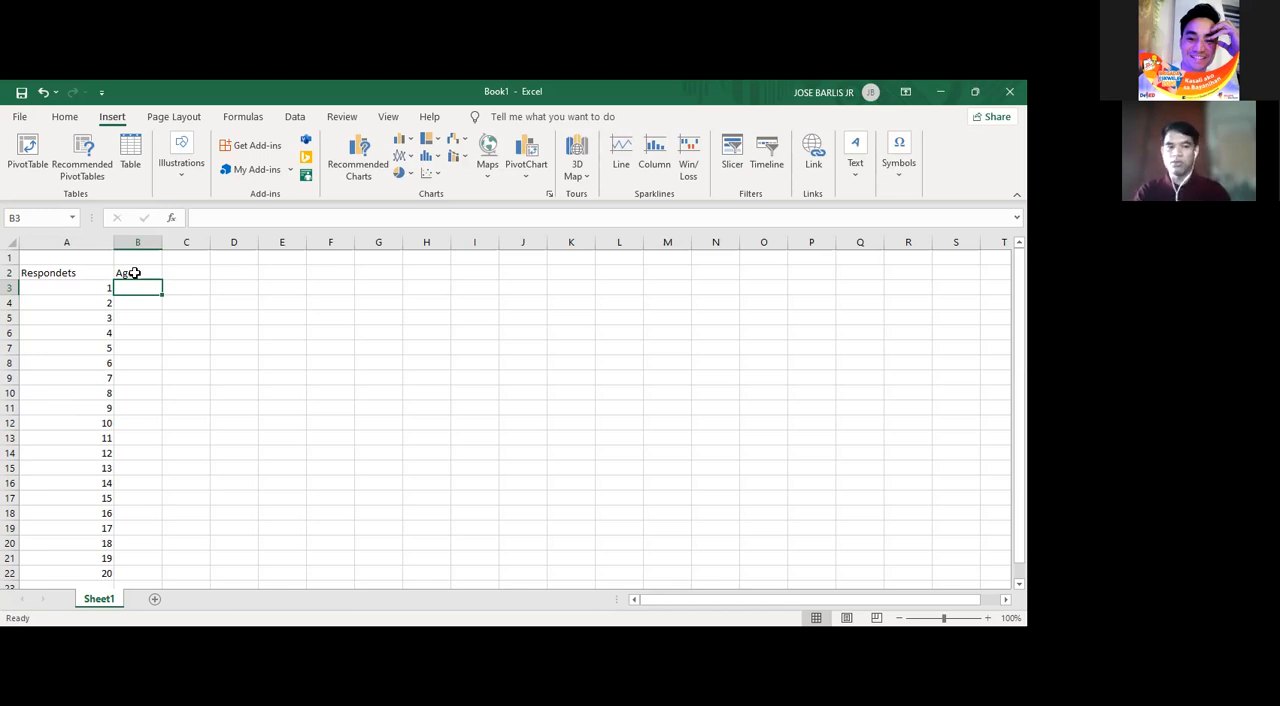
pyautogui.write('1')
pyautogui.press('Tab')
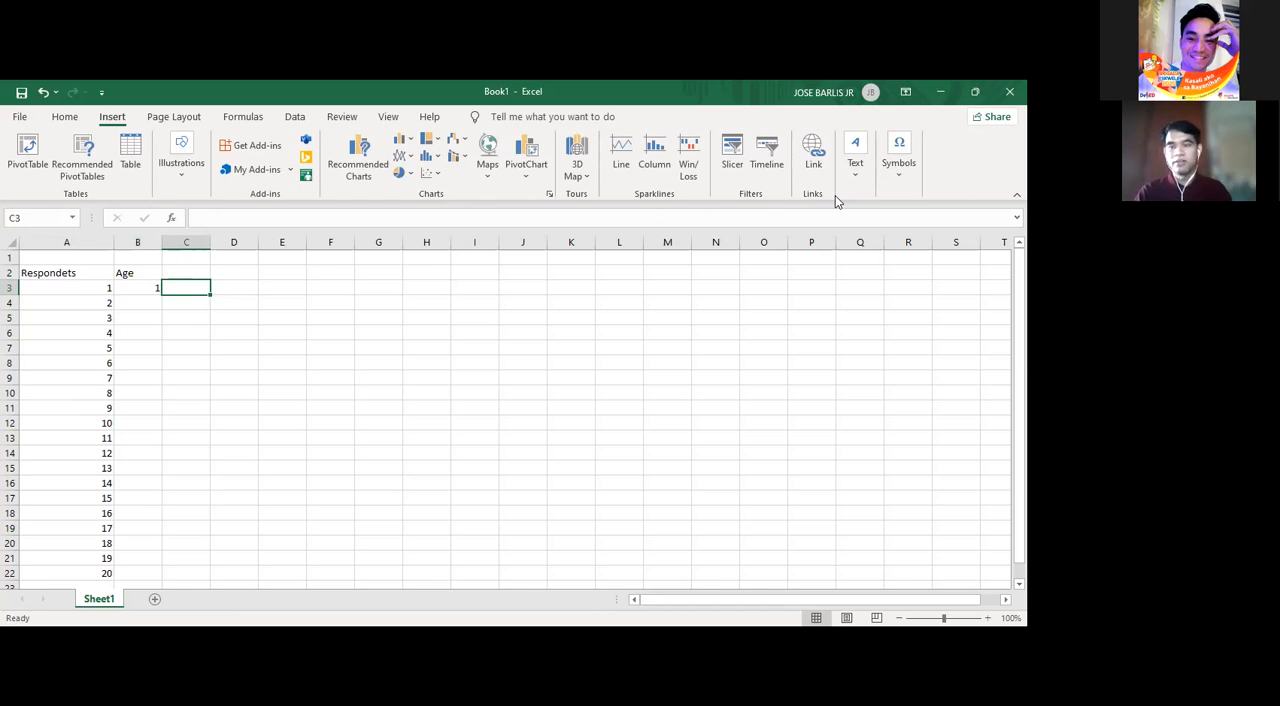
# - Add the heading Sex in C2 and enter code 3 for the first respondent in C3
pyautogui.click(170, 268)
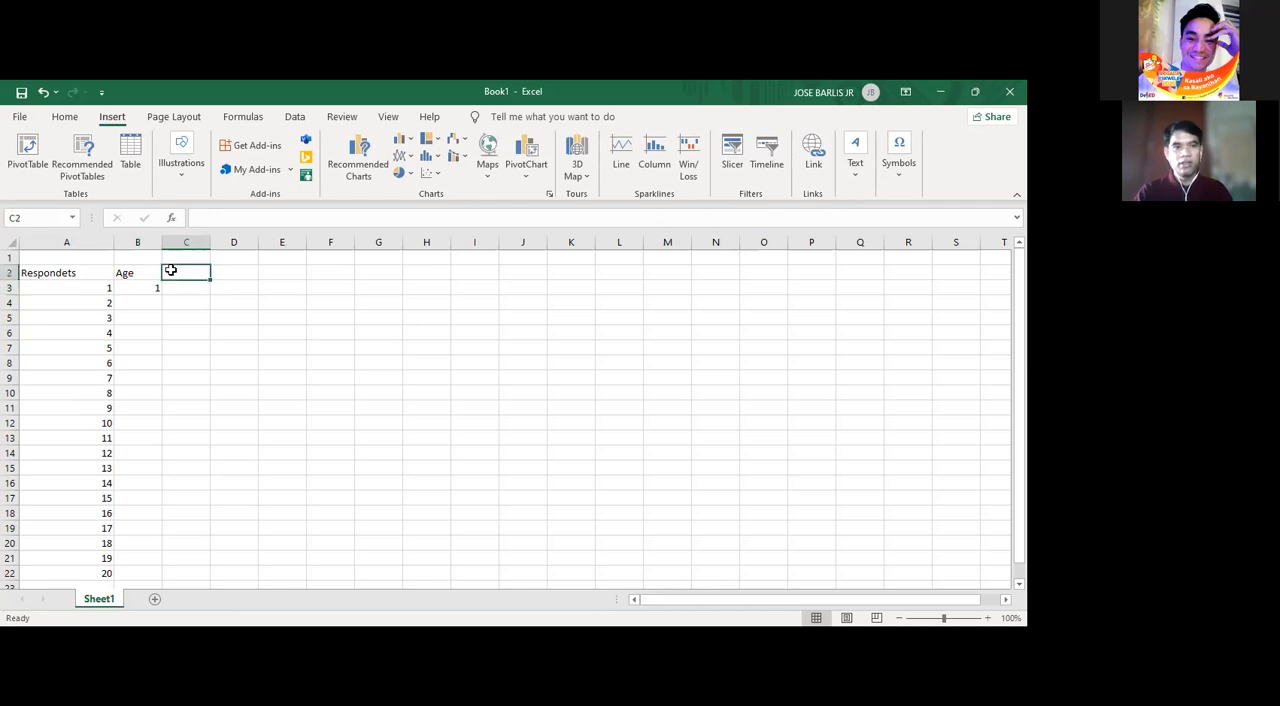
pyautogui.write('Sex')
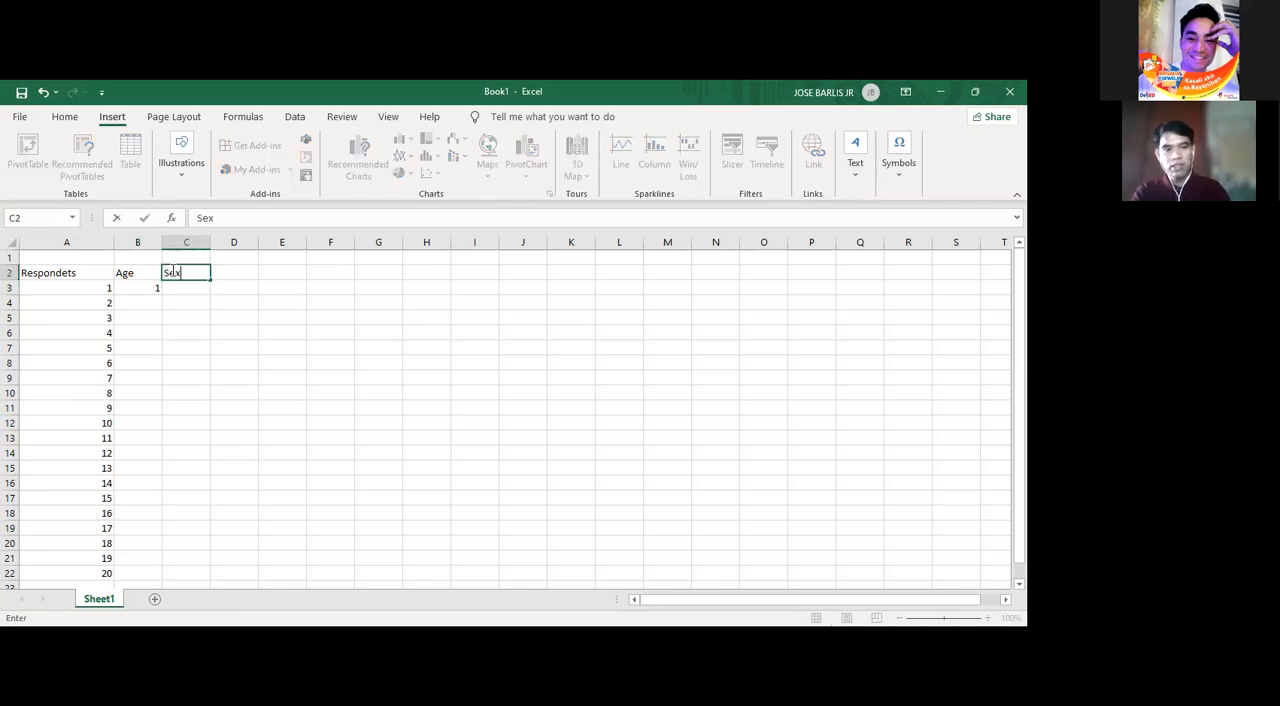
pyautogui.press('Return')
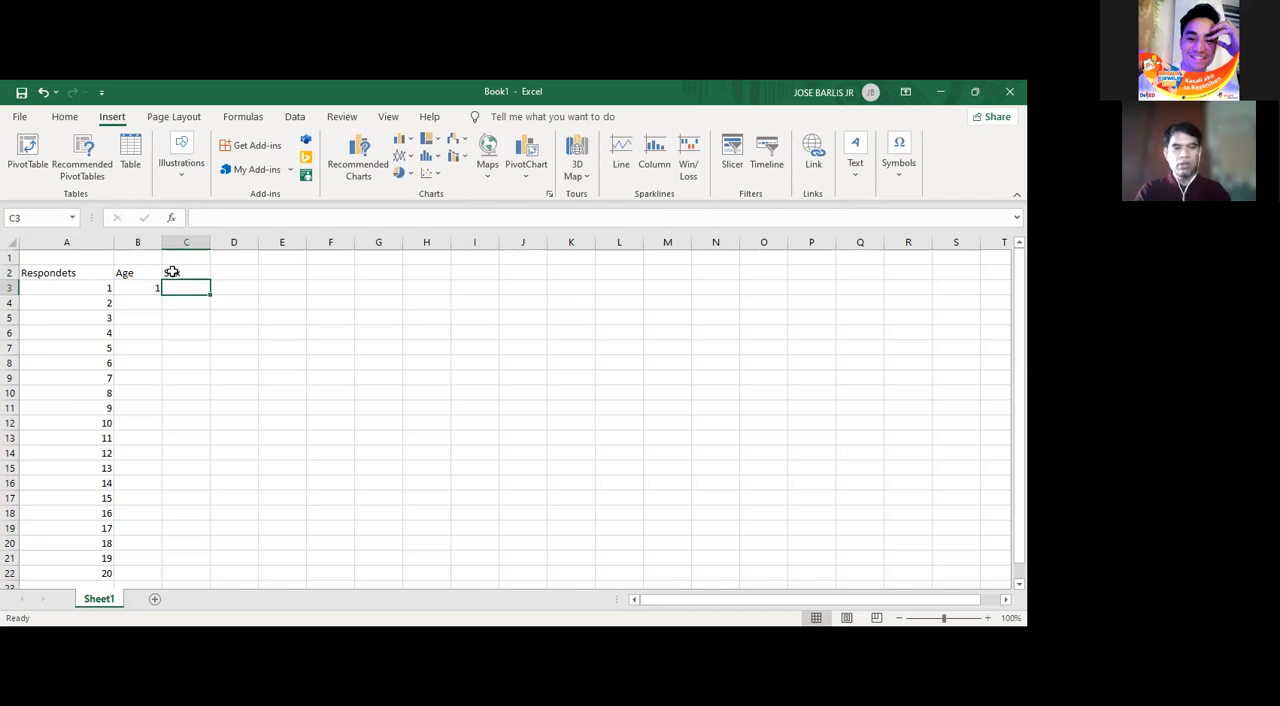
pyautogui.write('1')
pyautogui.press('Tab')
pyautogui.press('Left')
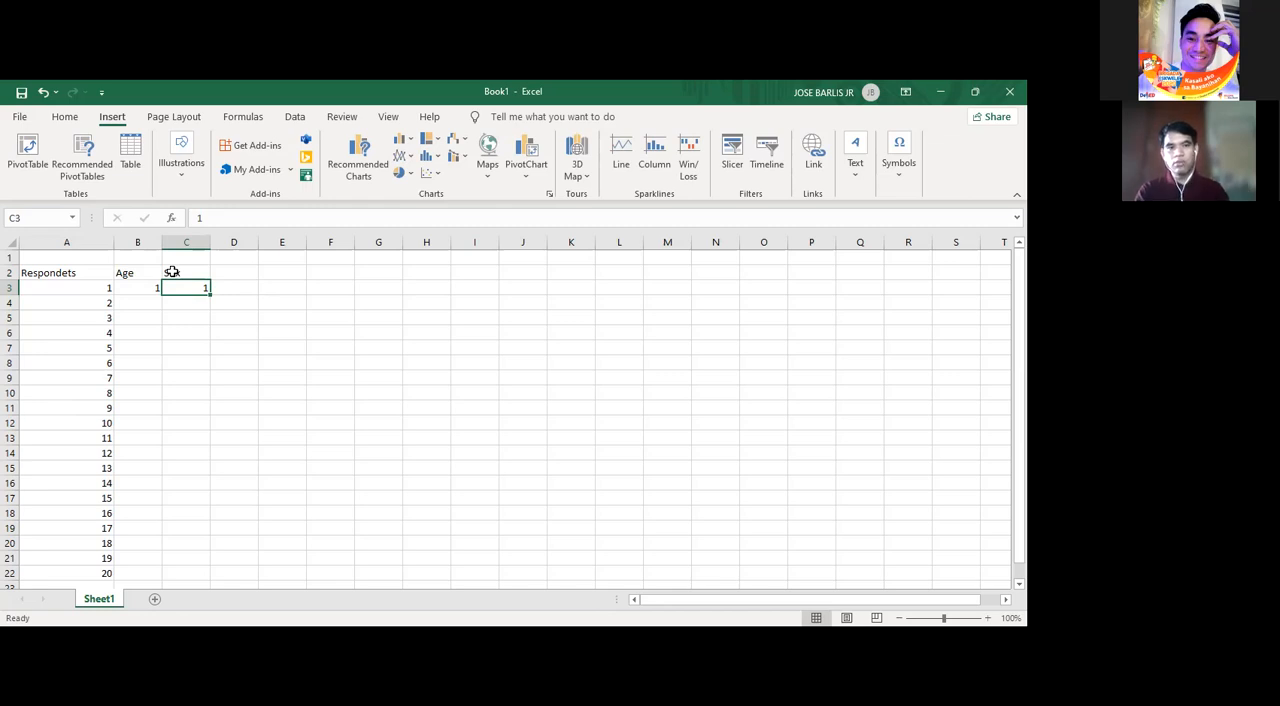
pyautogui.write('3')
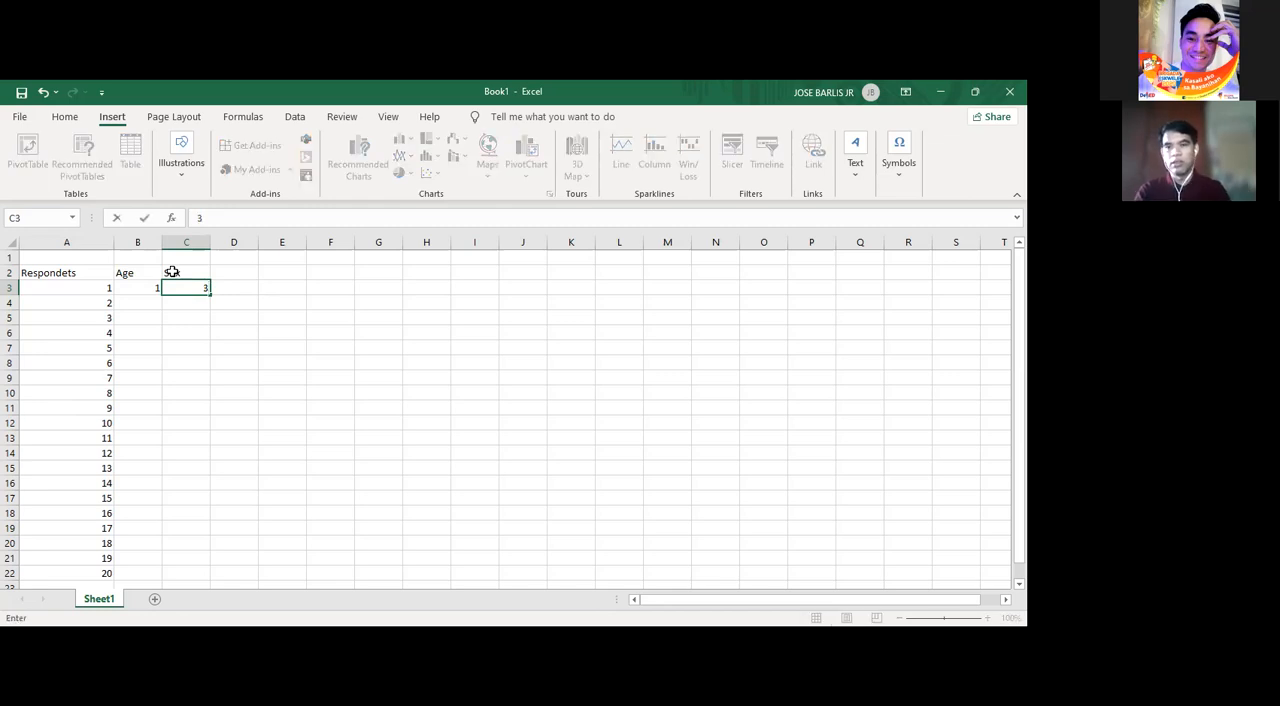
pyautogui.press('Return')
pyautogui.press('Up')
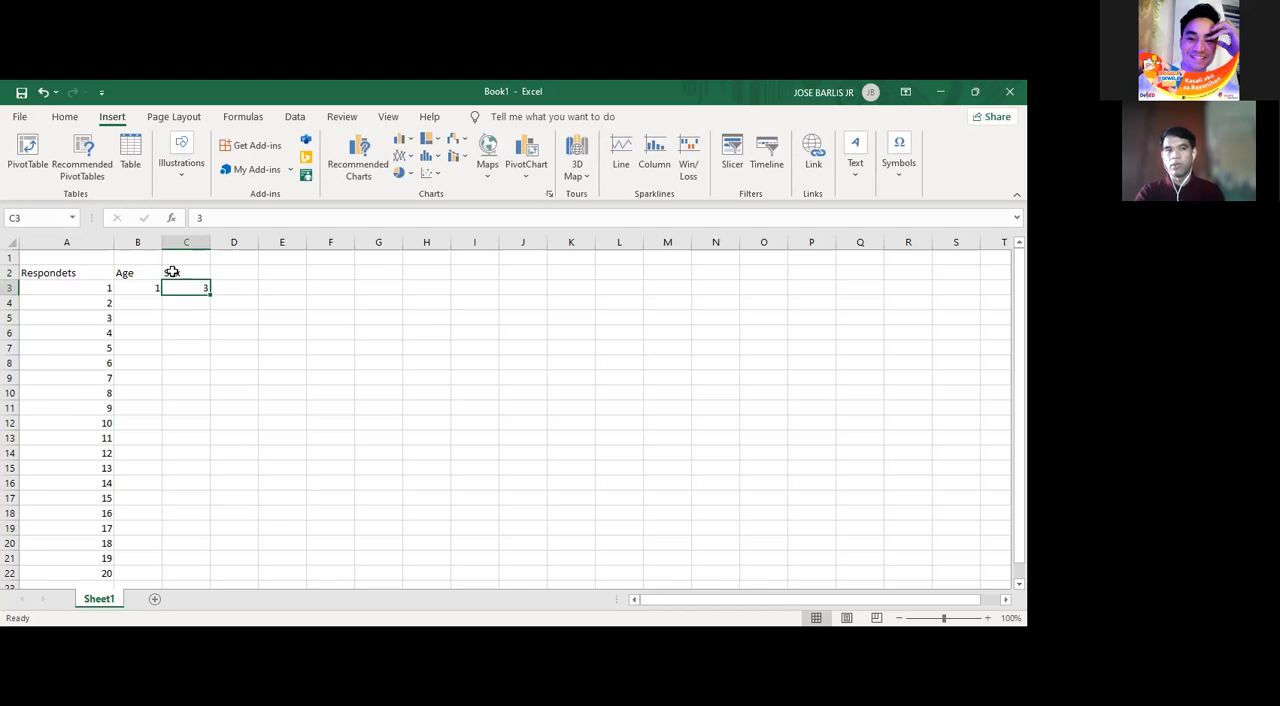
# - Add the heading CS in D2 and enter code 1 for the first respondent in D3
pyautogui.press('Right')
pyautogui.press('Up')
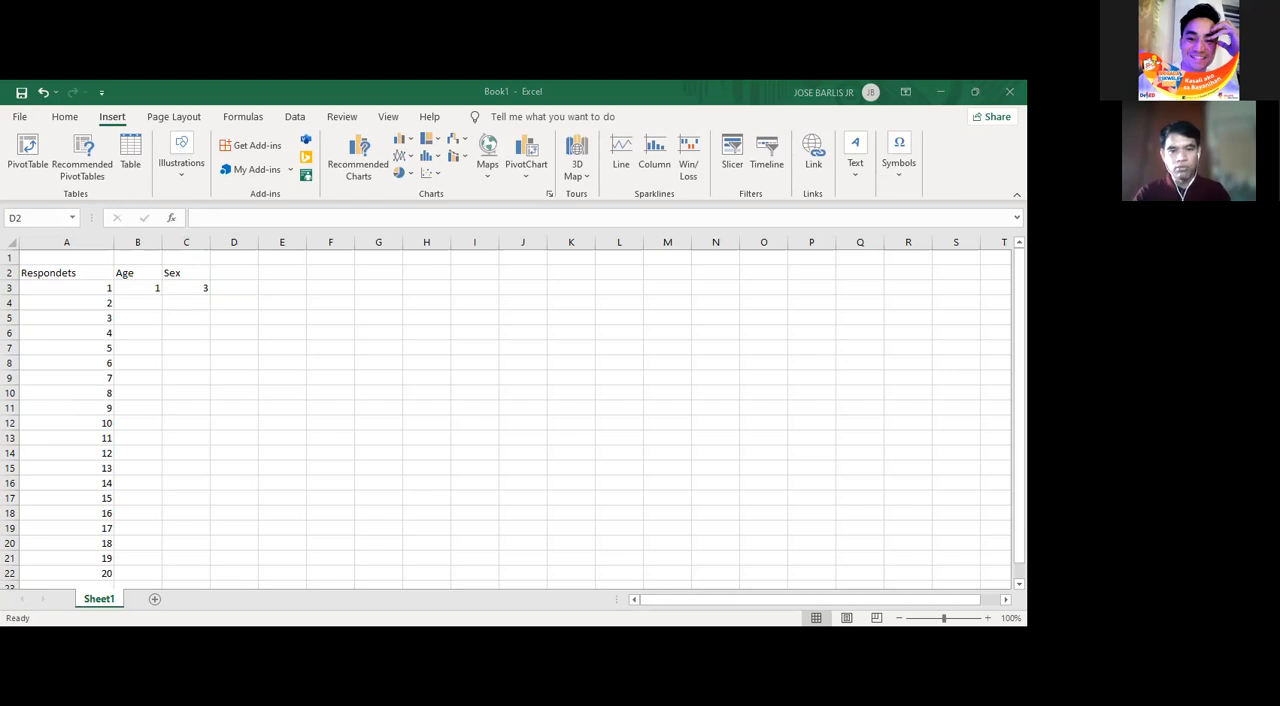
pyautogui.write('c')
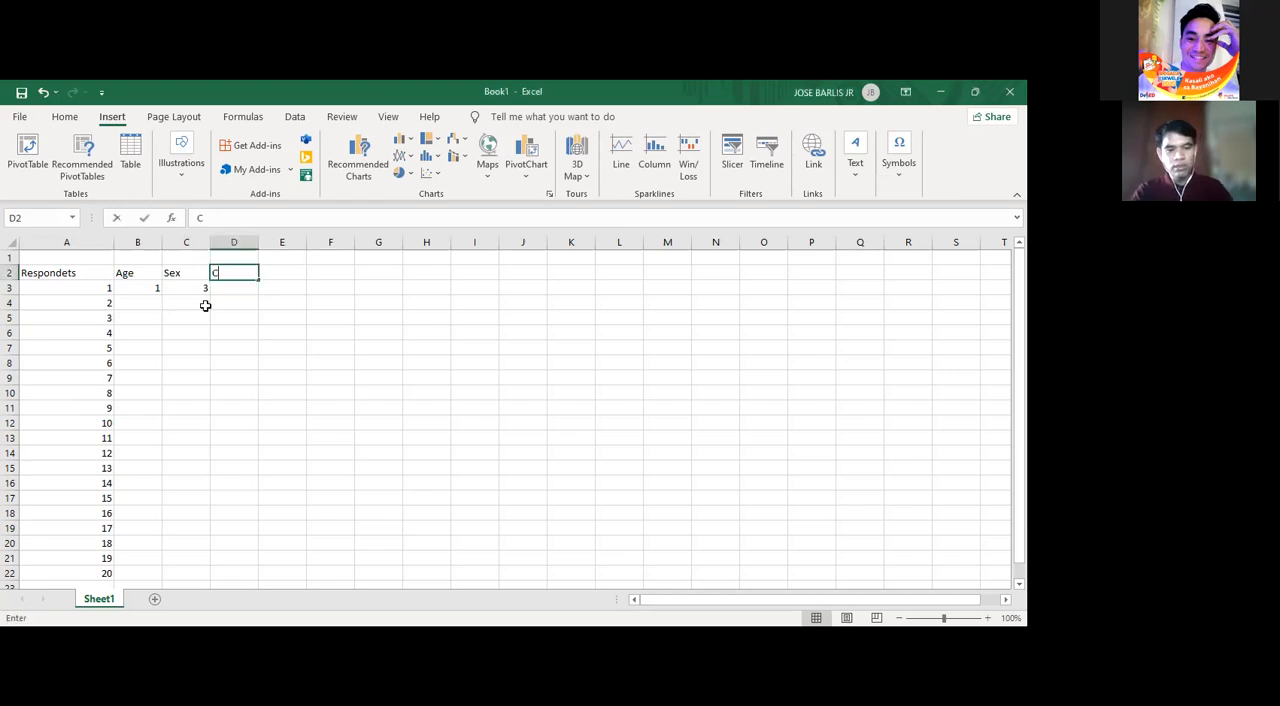
pyautogui.write('S')
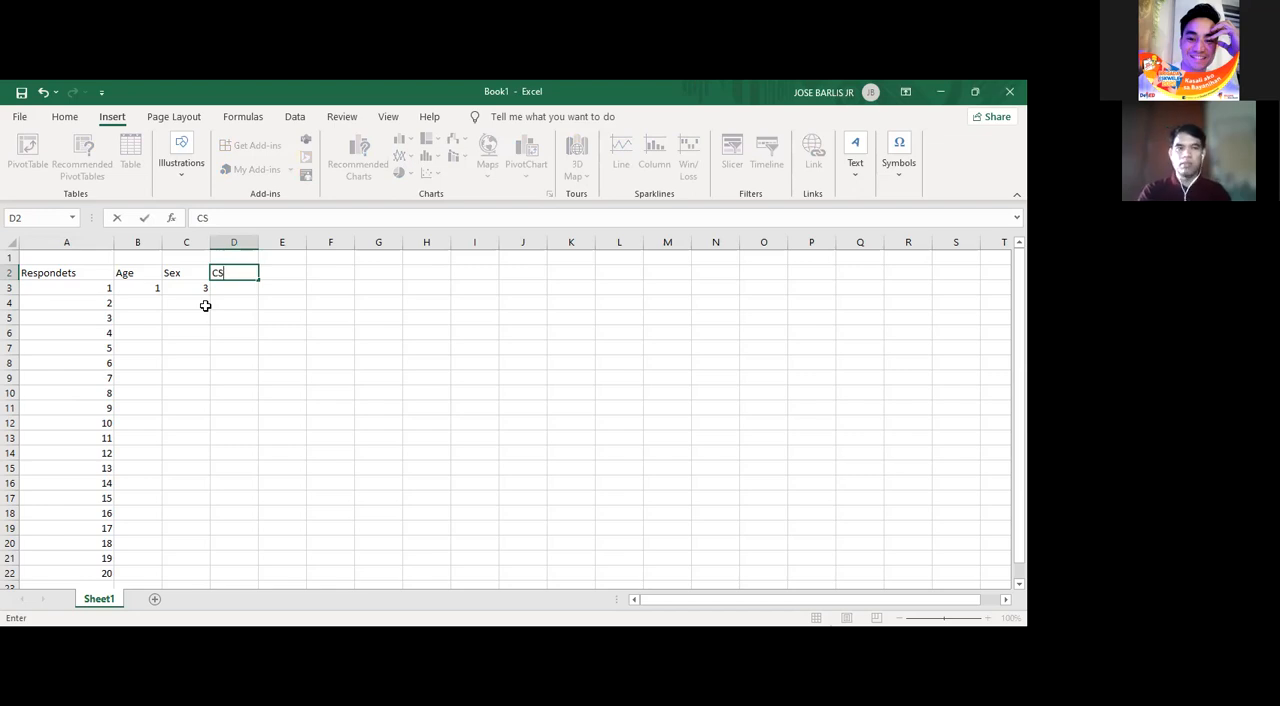
pyautogui.press('Return')
pyautogui.write('1')
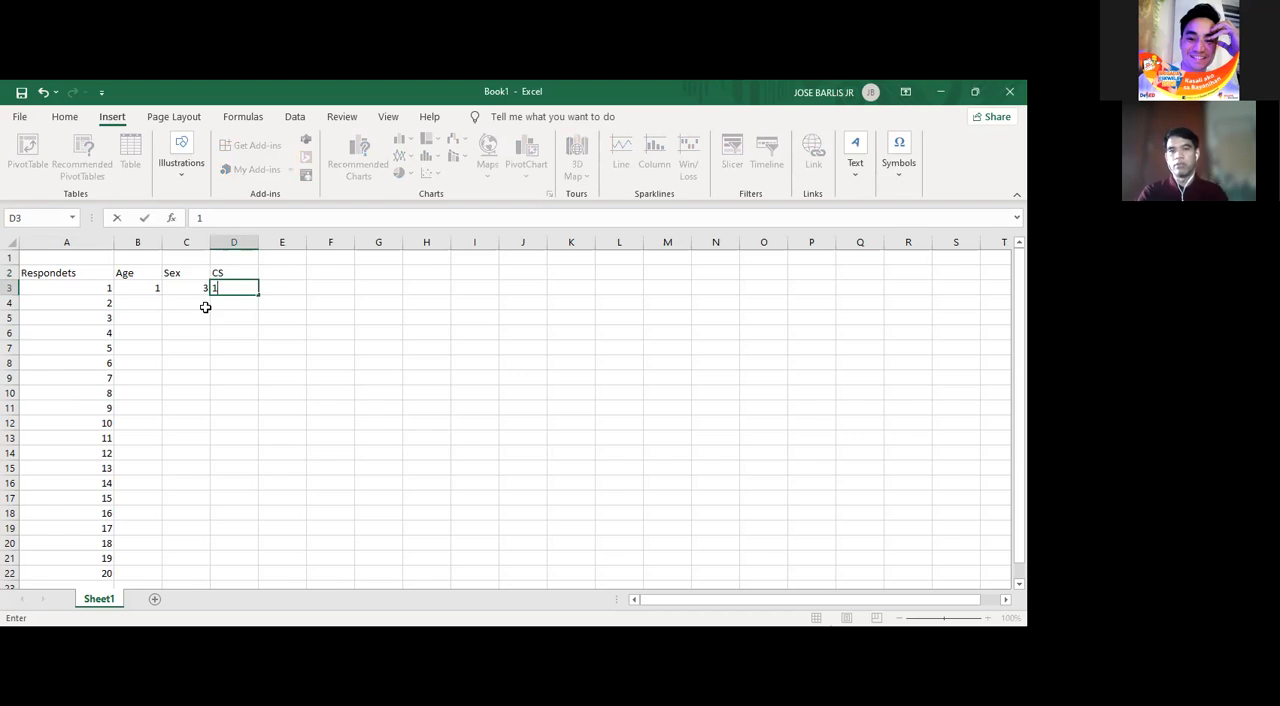
pyautogui.press('Tab')
# - Add the heading HEA in E2 and enter code 2 for the first respondent in E3
pyautogui.press('Up')
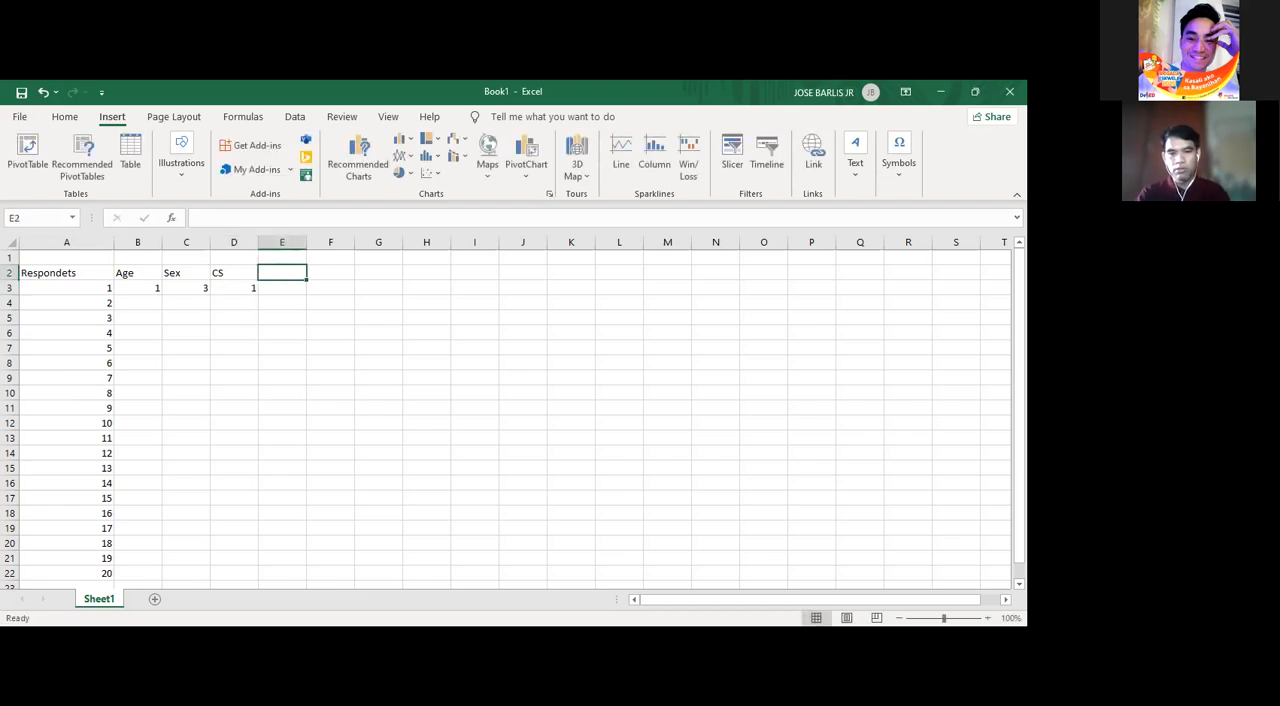
pyautogui.hotkey('alt', 'Tab')
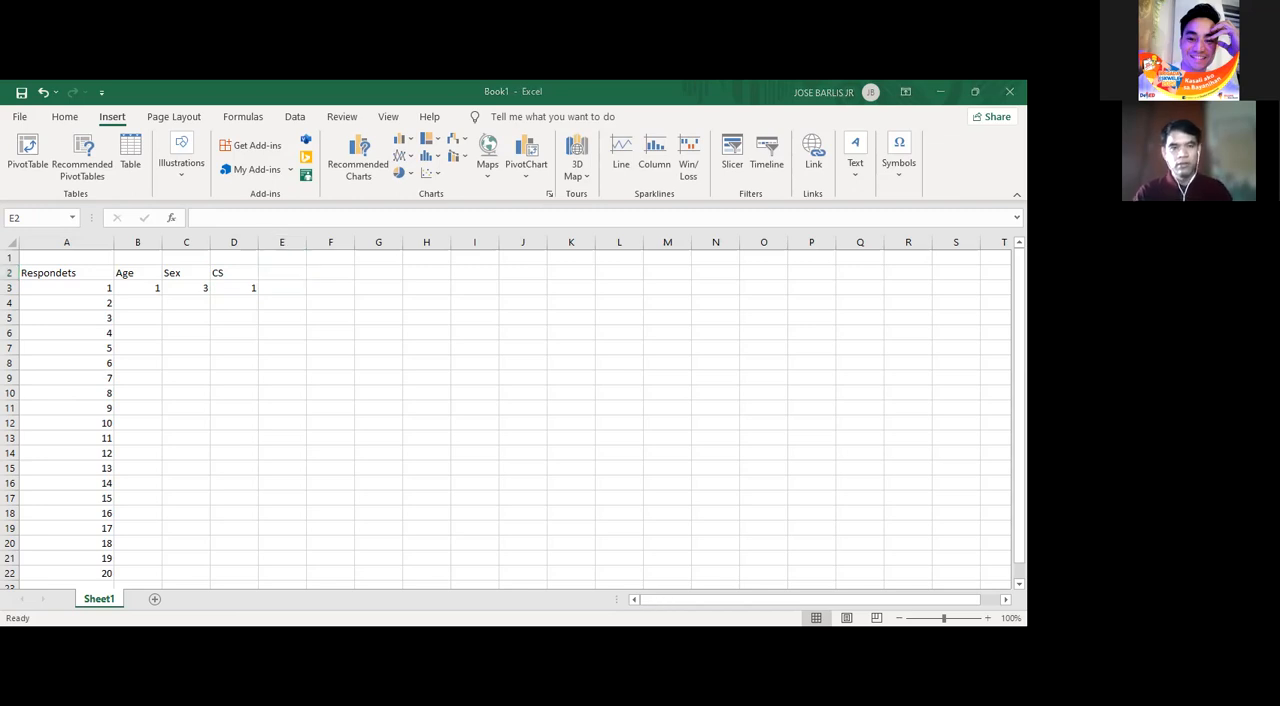
pyautogui.click(484, 605)
pyautogui.write('HEA')
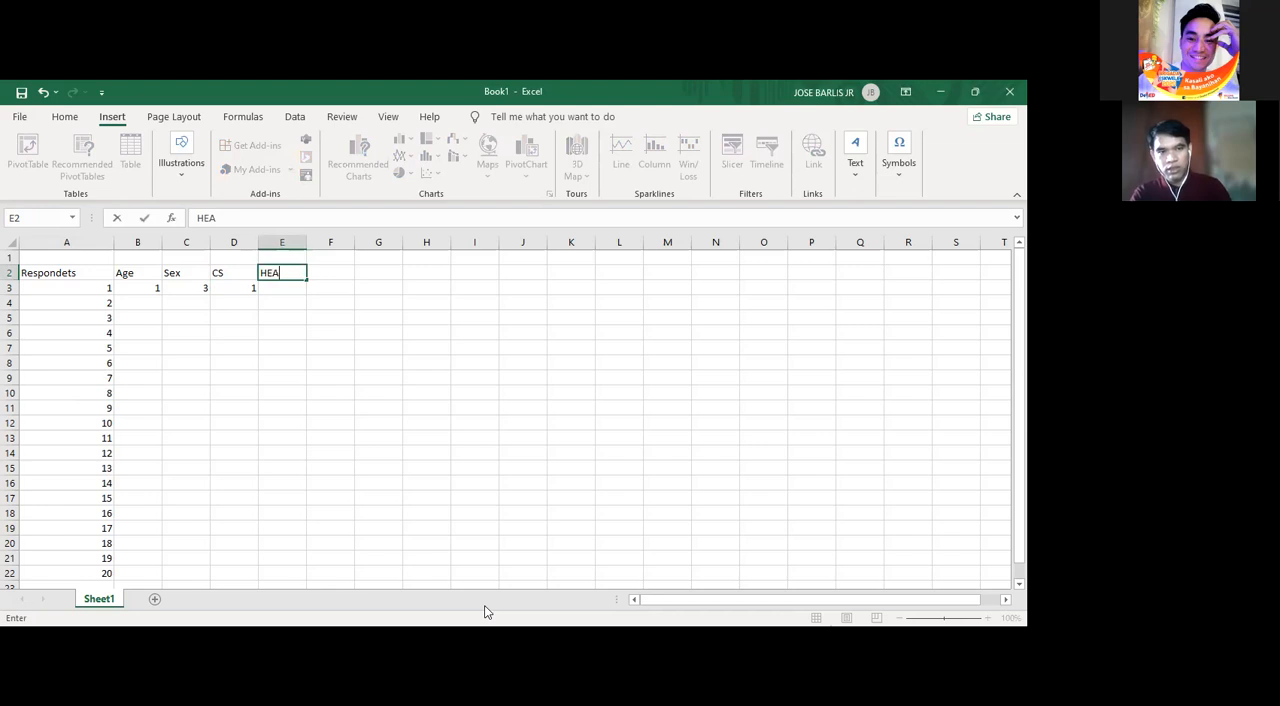
pyautogui.press('Return')
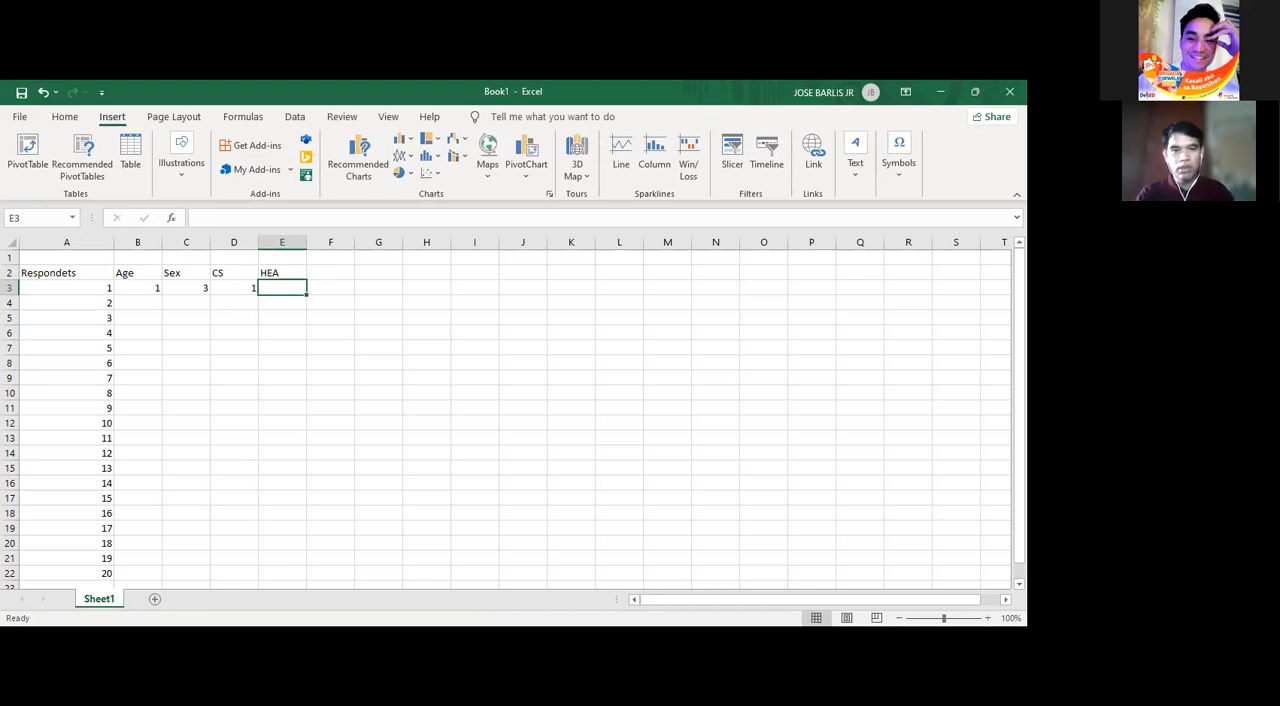
pyautogui.hotkey('alt', 'Tab')
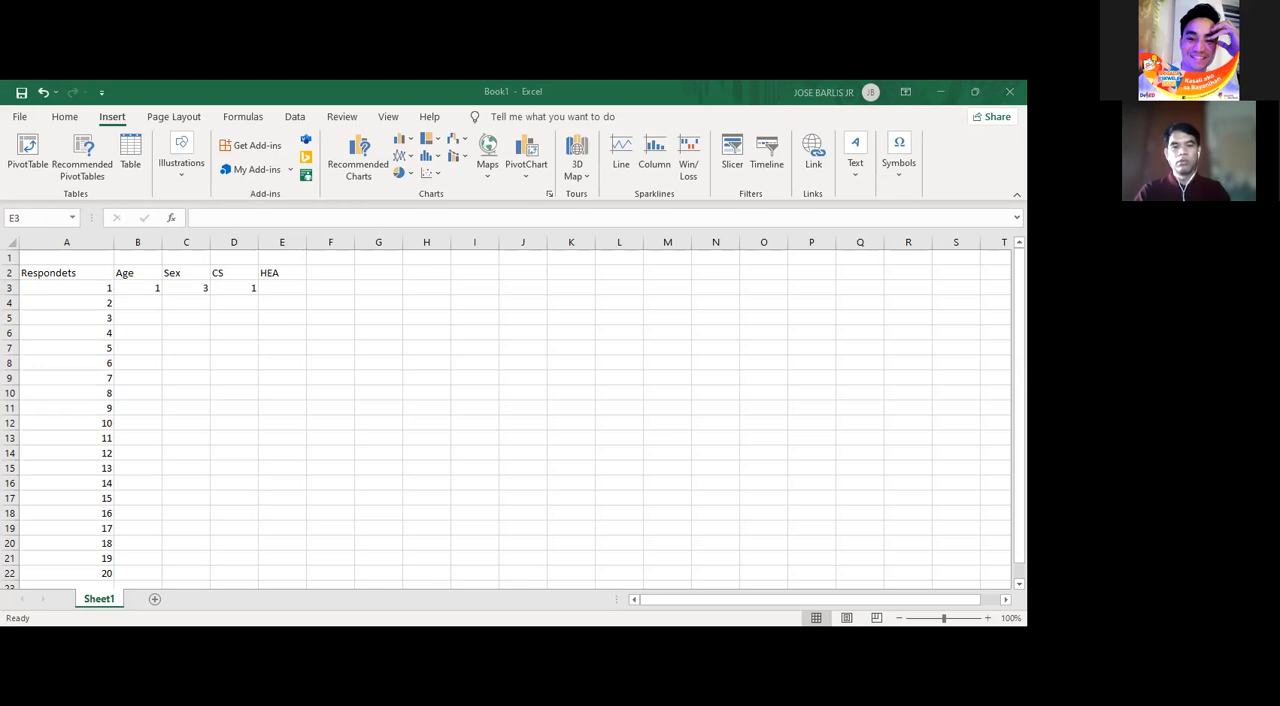
pyautogui.hotkey('alt', 'Tab')
pyautogui.write('2')
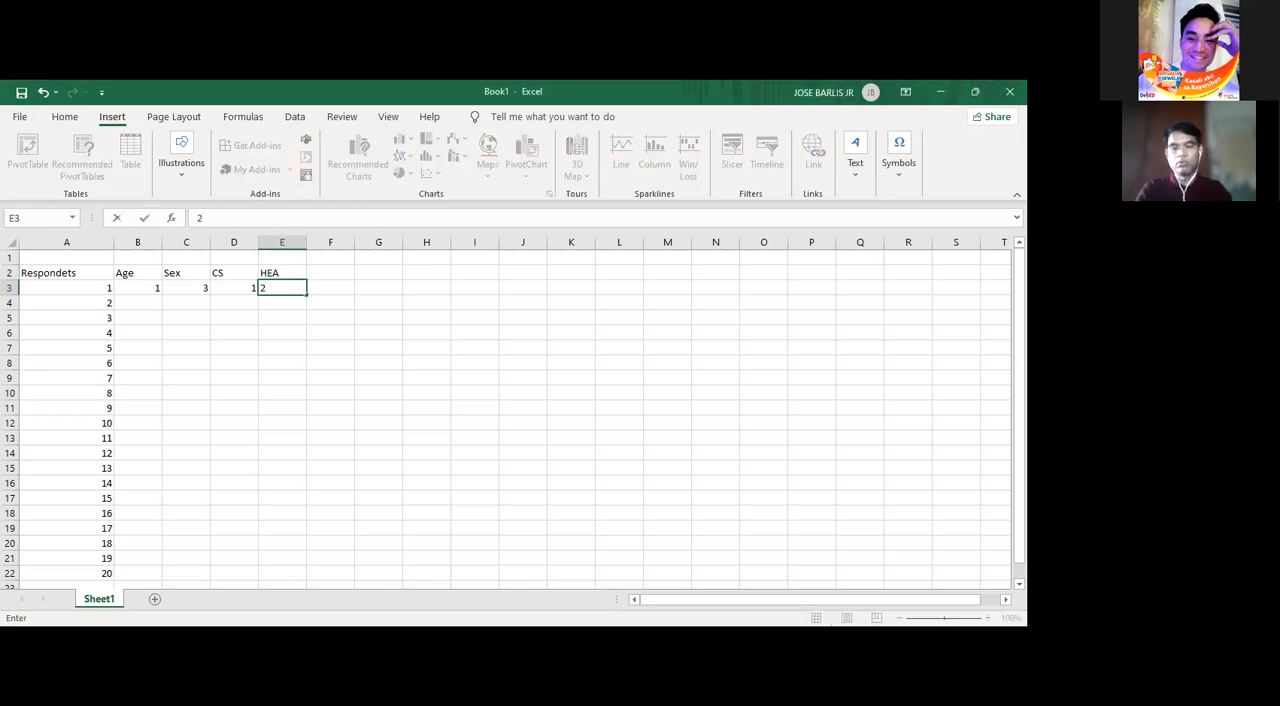
pyautogui.press('Tab')
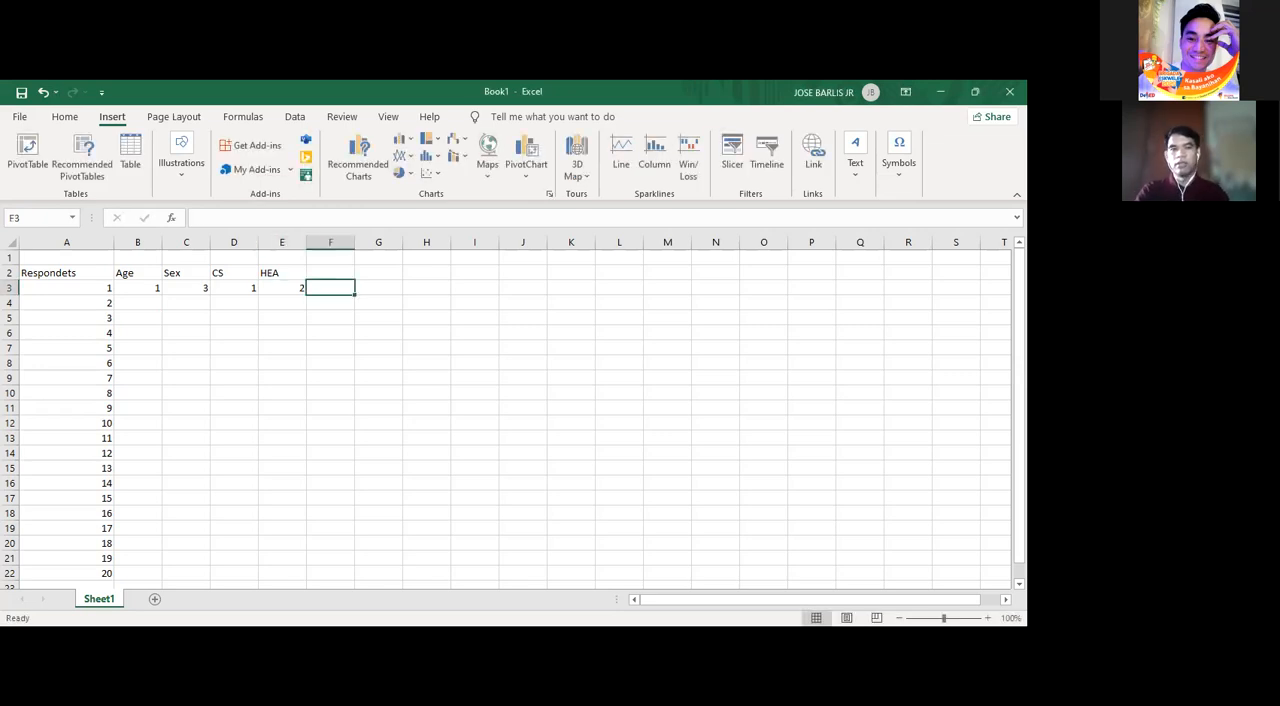
# - Enter the section heading BPPI in G1, leaving column F empty as a separator
pyautogui.press('Up')
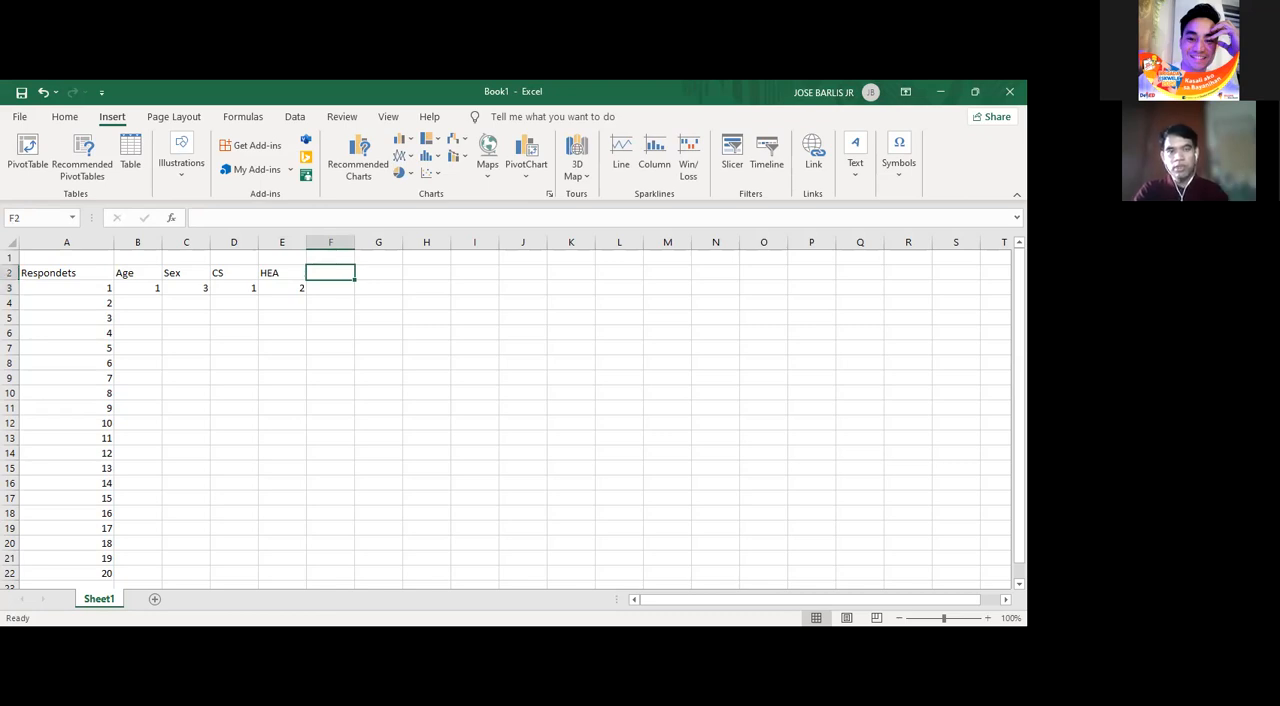
pyautogui.press('Up')
pyautogui.press('Right')
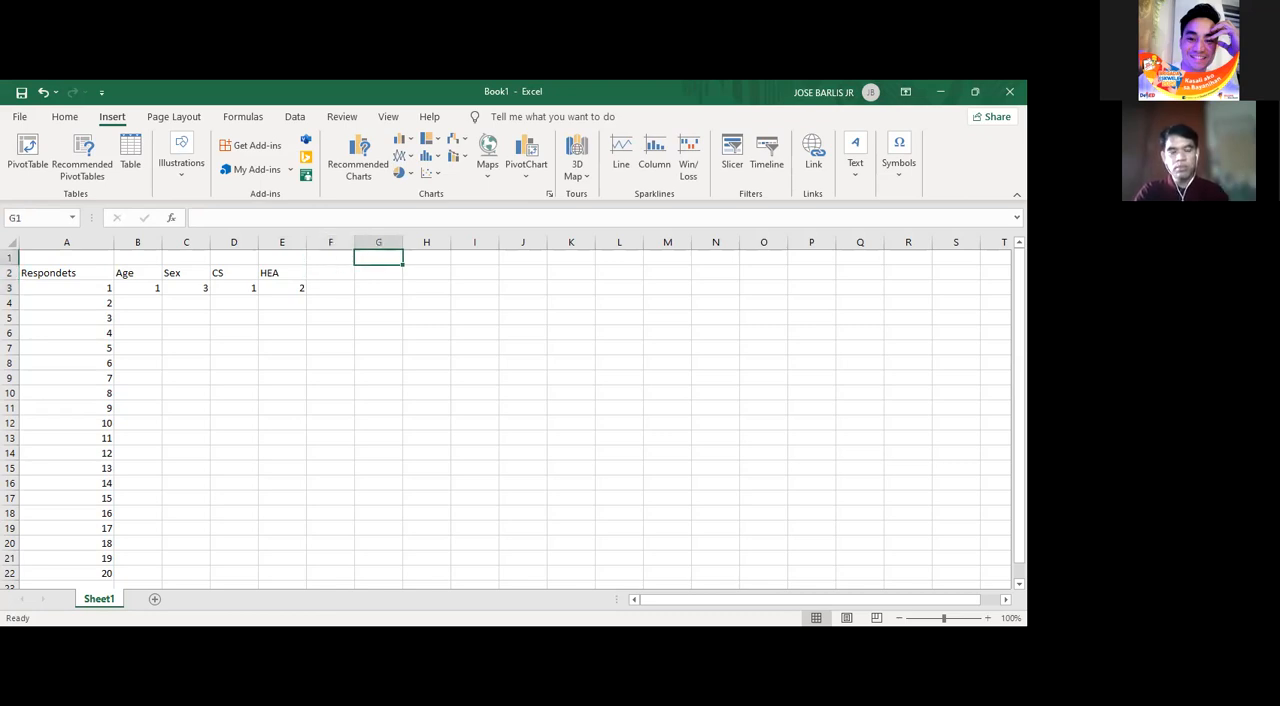
pyautogui.write('BP')
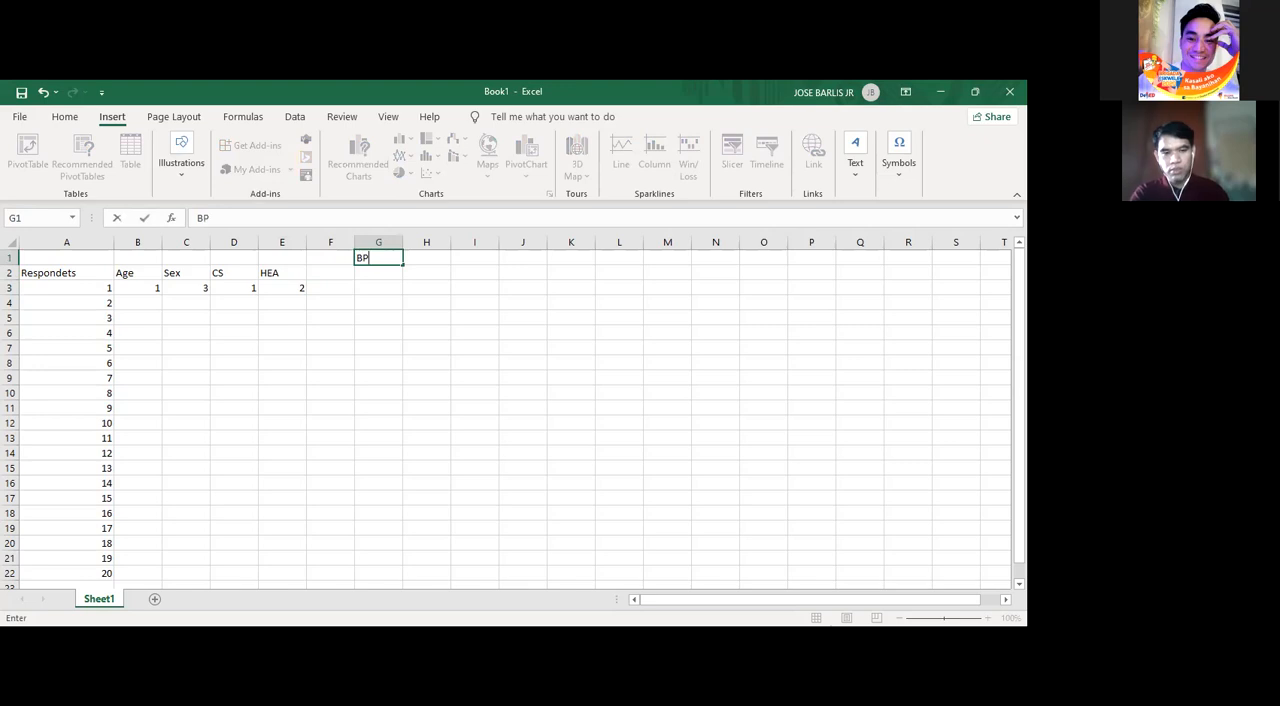
pyautogui.write('PI')
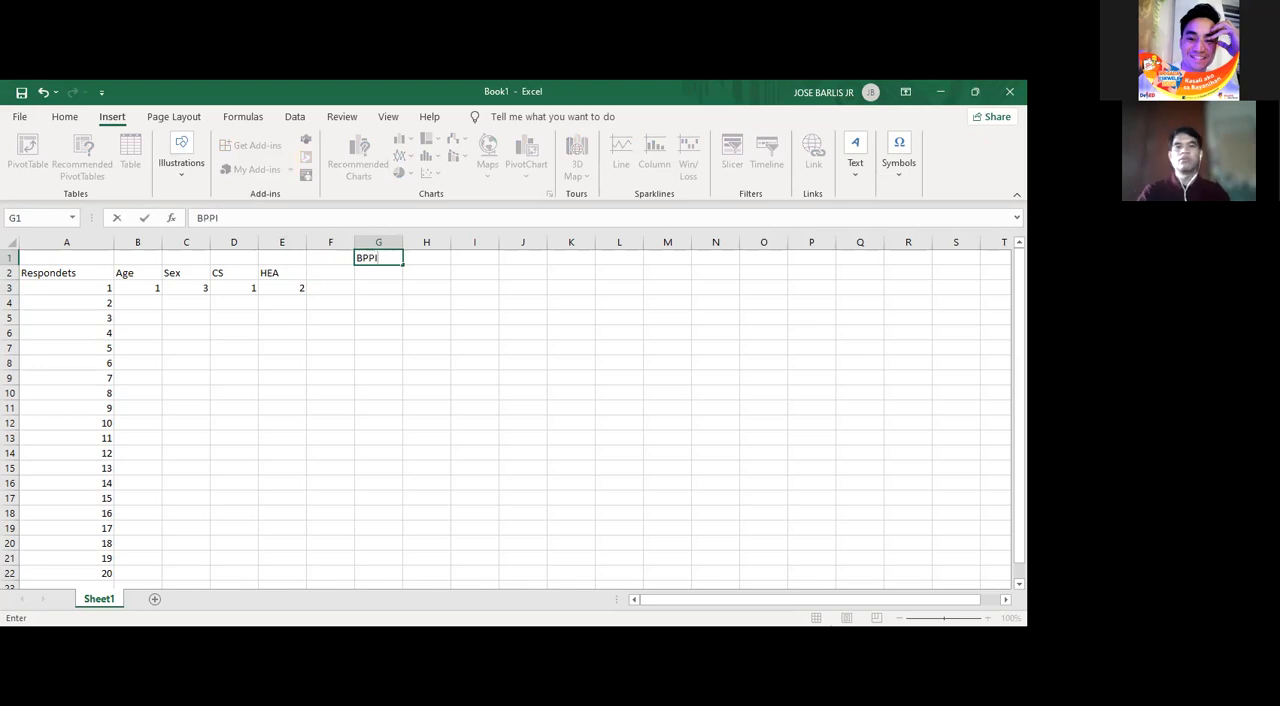
pyautogui.click(377, 274)
pyautogui.click(373, 258)
# - Enter the question headings Q1, Q2 and Q3 in G2:I2 under the BPPI heading
pyautogui.click(378, 275)
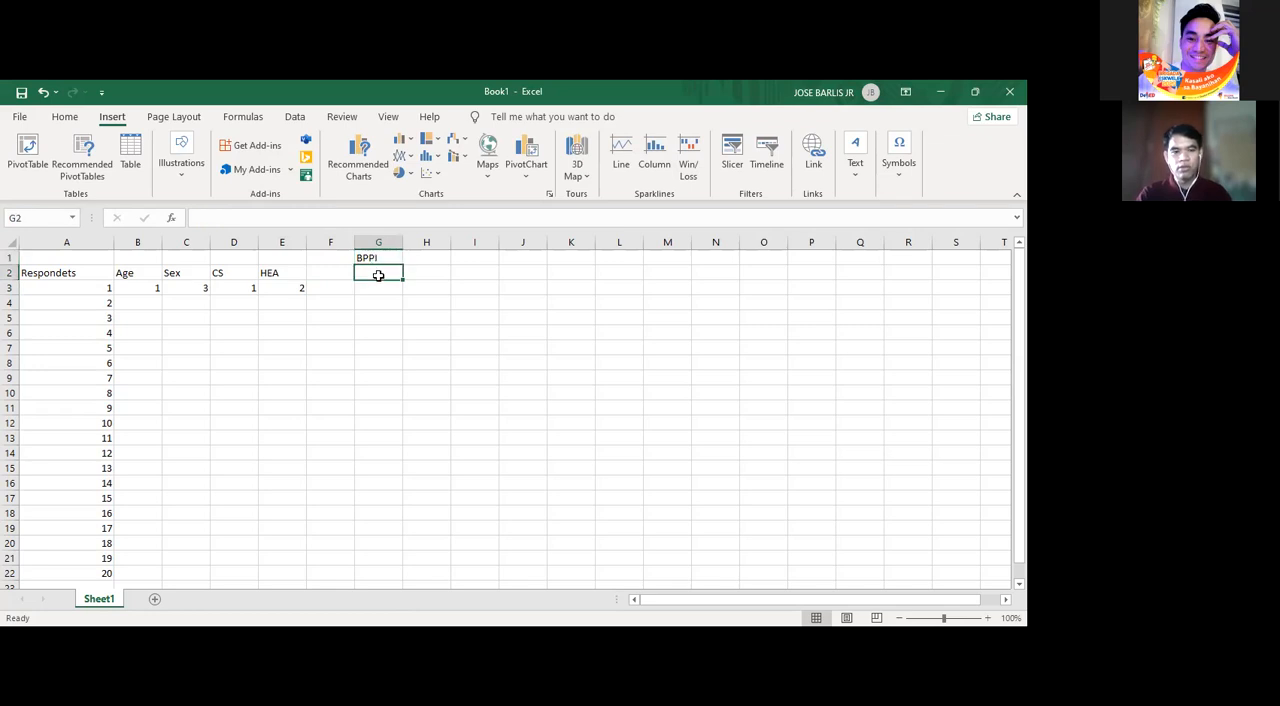
pyautogui.write('Q1')
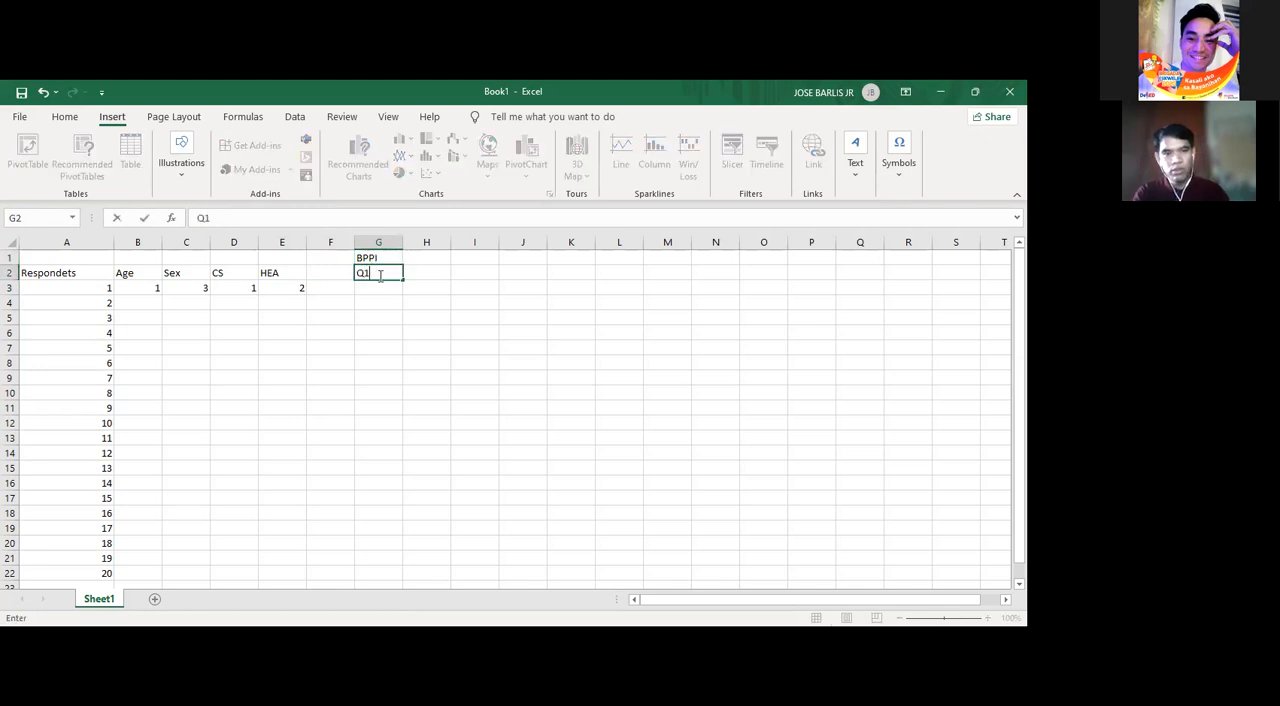
pyautogui.press('Tab')
pyautogui.write('Q2')
pyautogui.press('BackSpace')
pyautogui.write('2')
pyautogui.press('Tab')
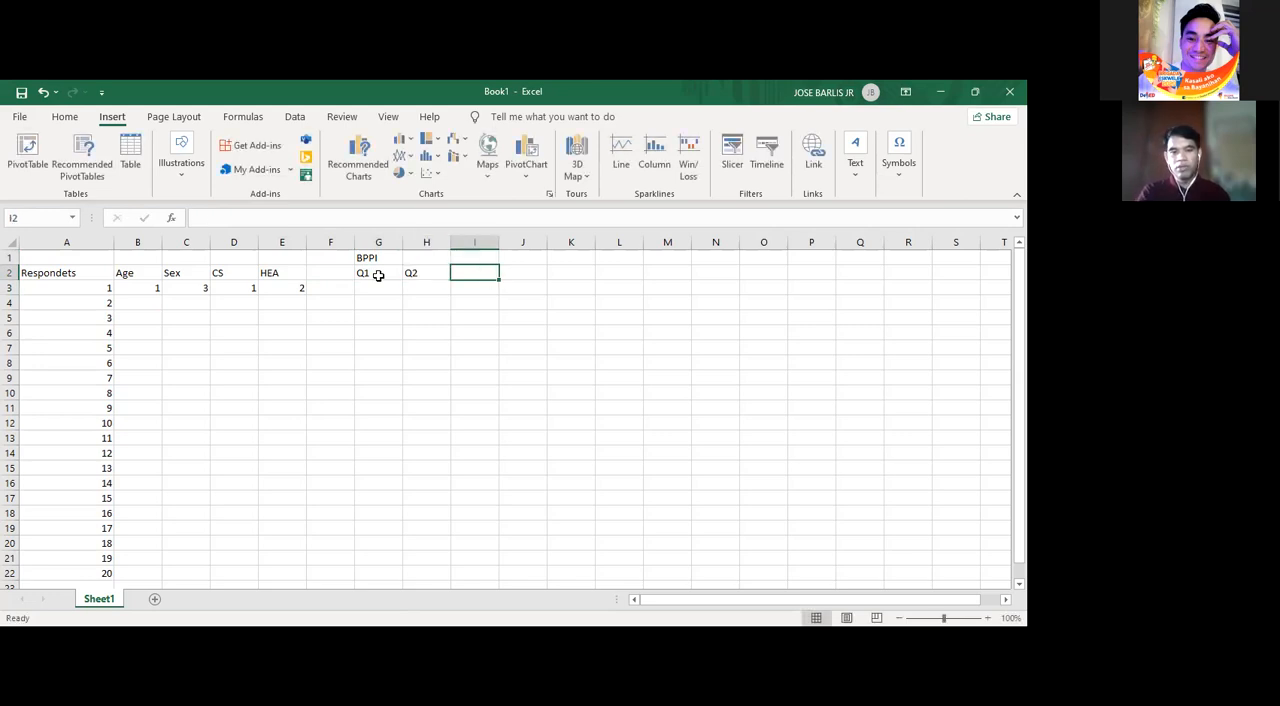
pyautogui.write('Q3')
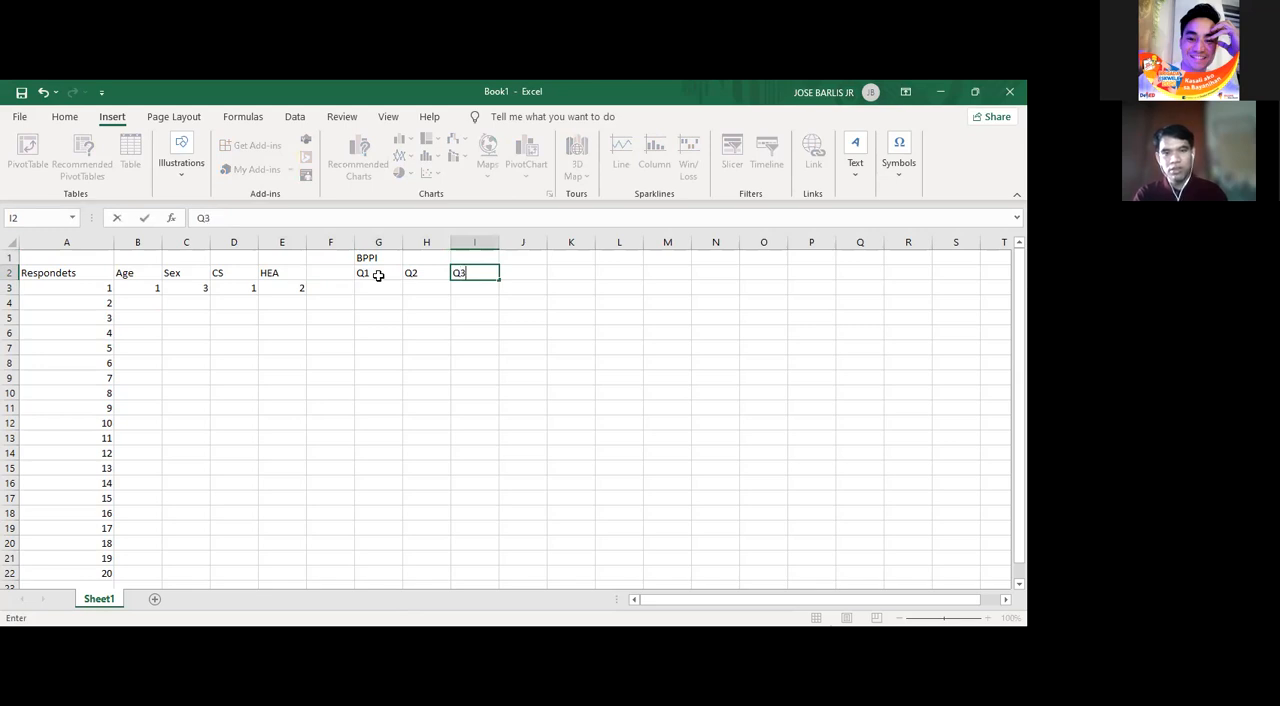
pyautogui.press('Tab')
# - Continue the question headings with the numbers 4 to 10 in J2:P2
pyautogui.write('4')
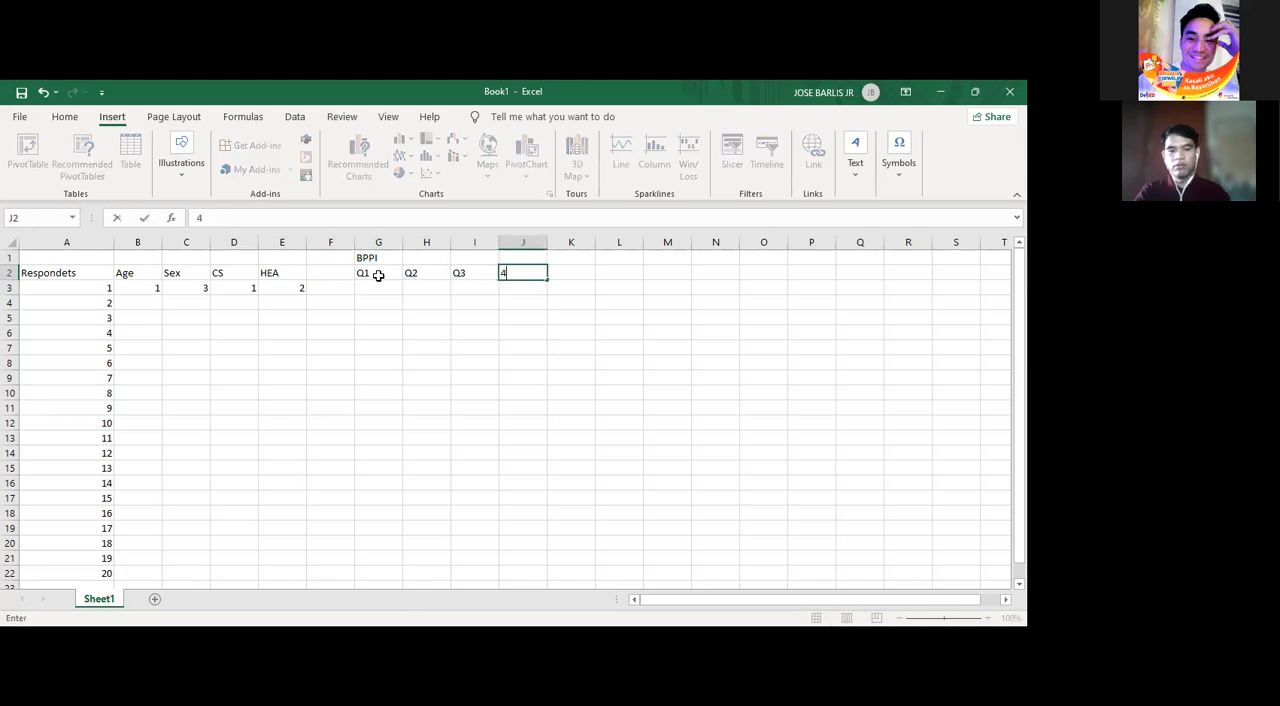
pyautogui.press('Tab')
pyautogui.write('5')
pyautogui.press('Tab')
pyautogui.write('6')
pyautogui.press('Tab')
pyautogui.write('7')
pyautogui.press('Tab')
pyautogui.write('8')
pyautogui.press('Tab')
pyautogui.write('9')
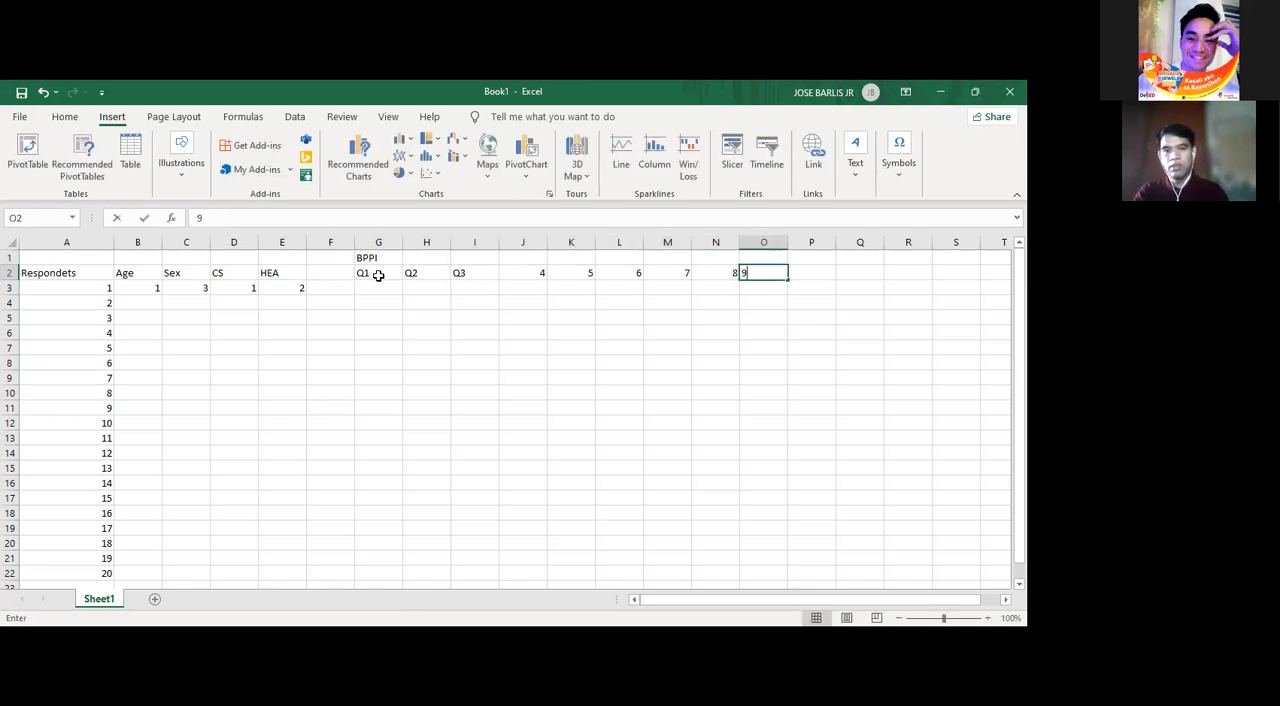
pyautogui.press('Tab')
pyautogui.write('10')
pyautogui.press('Left')
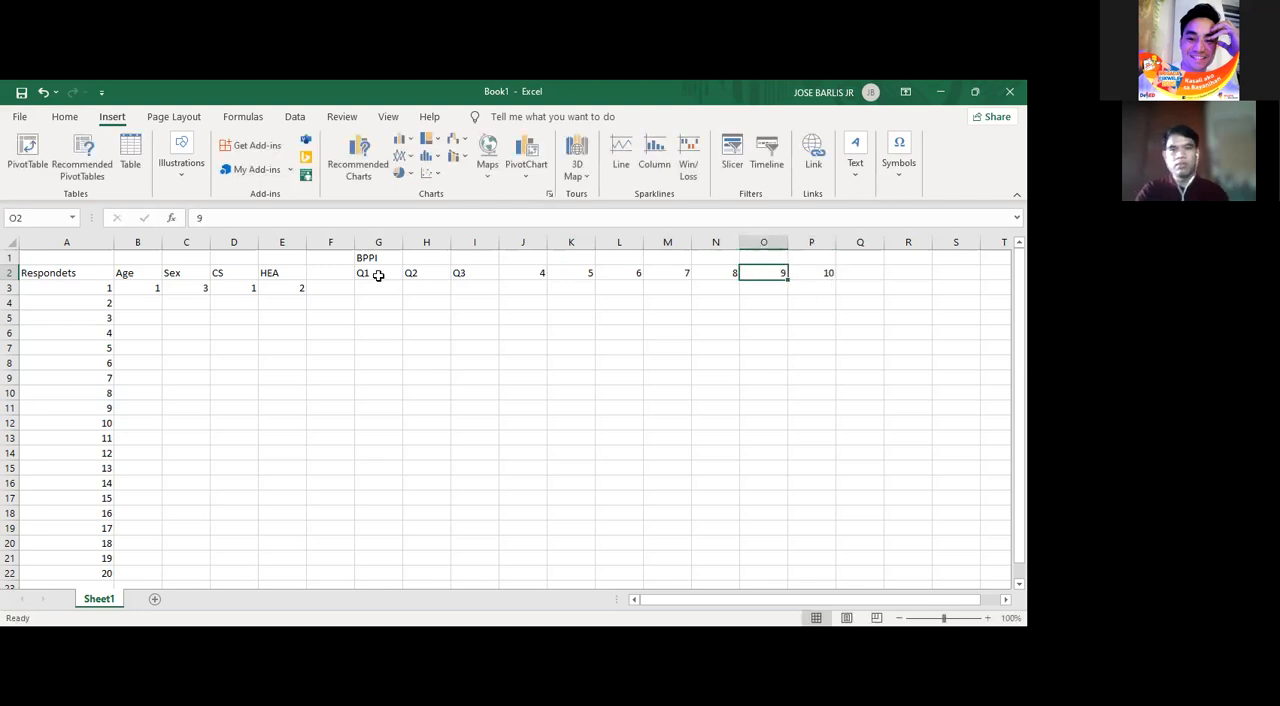
pyautogui.press('Left')
# - Merge and center the BPPI heading across G1:P1, above the ten question columns
pyautogui.moveTo(366, 257); pyautogui.dragTo(811, 257)
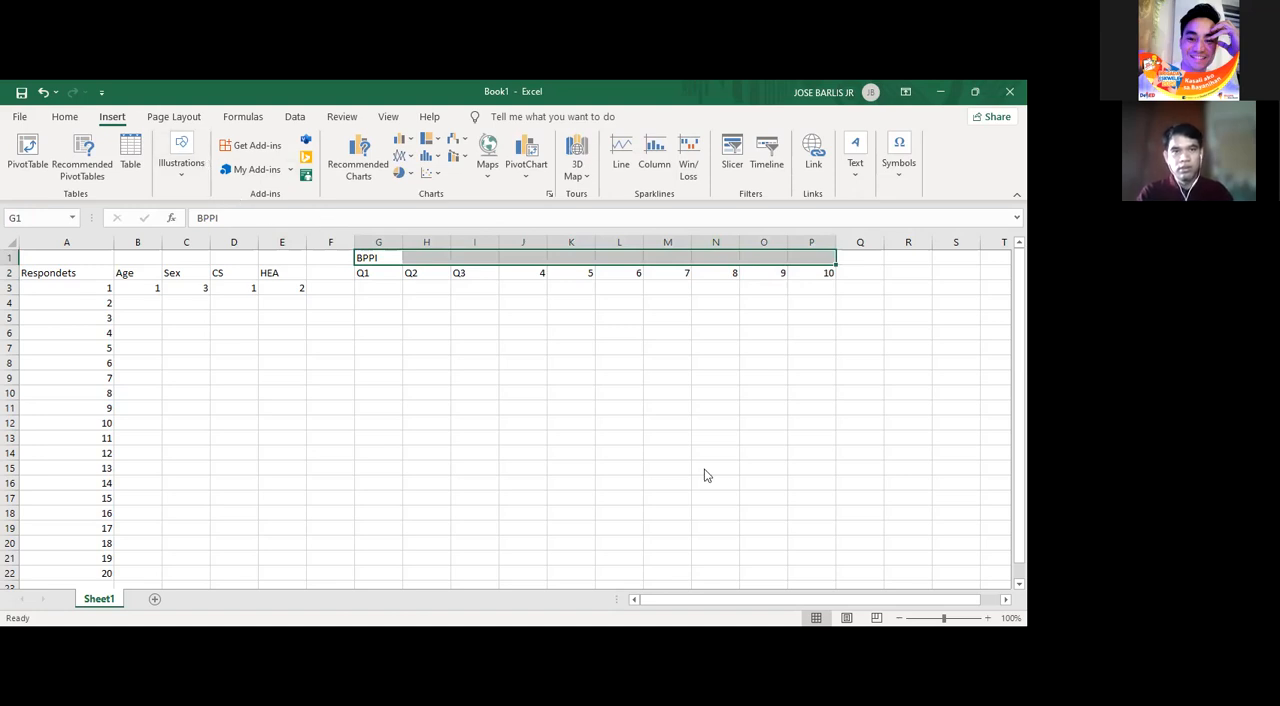
pyautogui.doubleClick(370, 258)
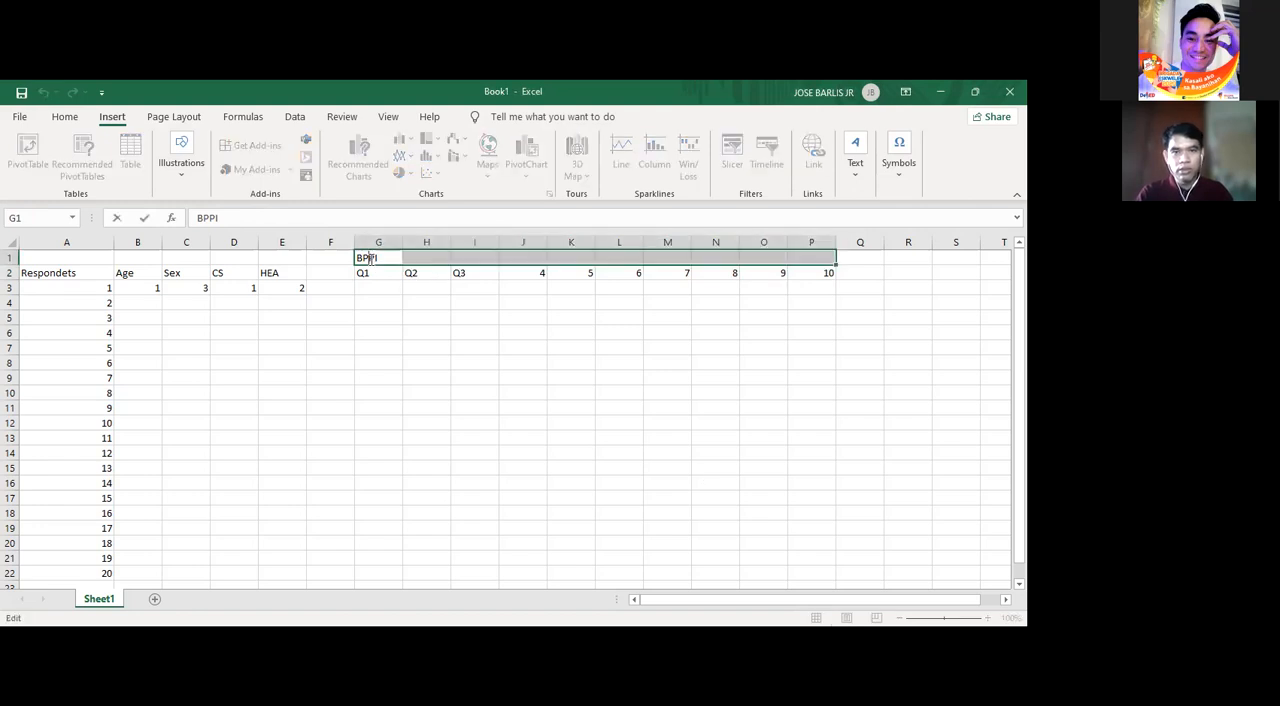
pyautogui.click(440, 316)
pyautogui.moveTo(371, 257); pyautogui.dragTo(800, 252)
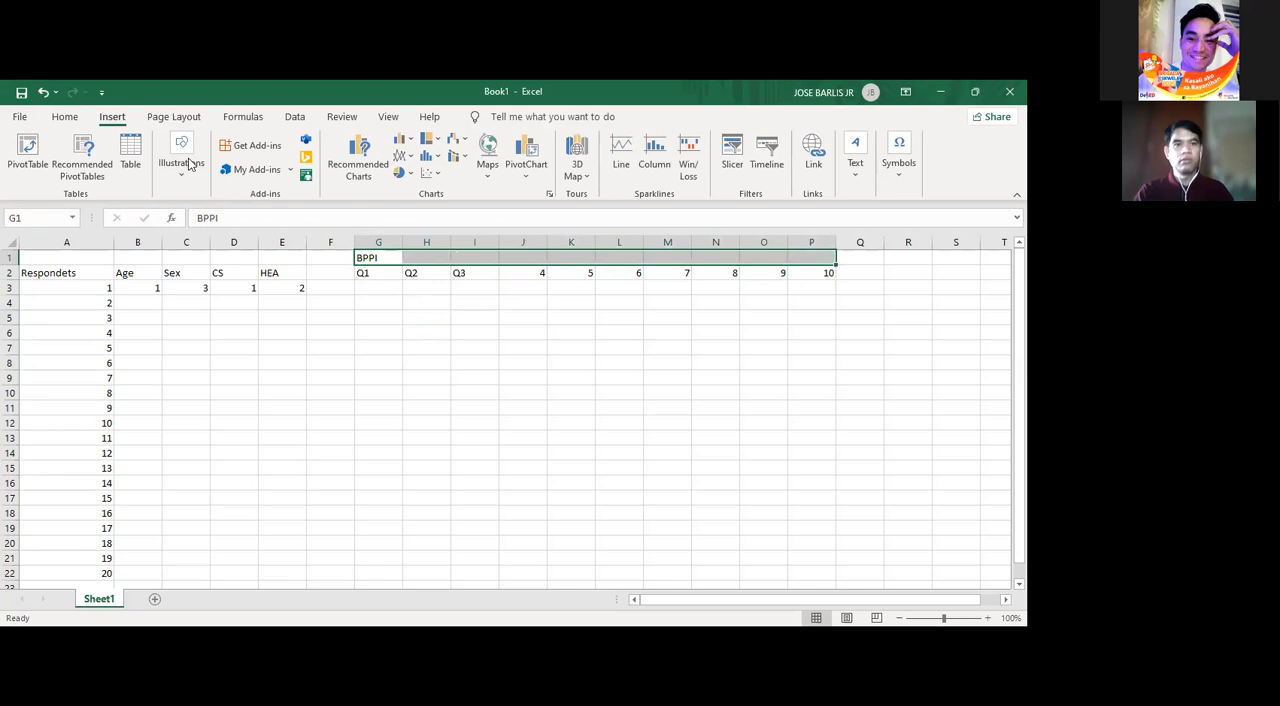
pyautogui.click(68, 119)
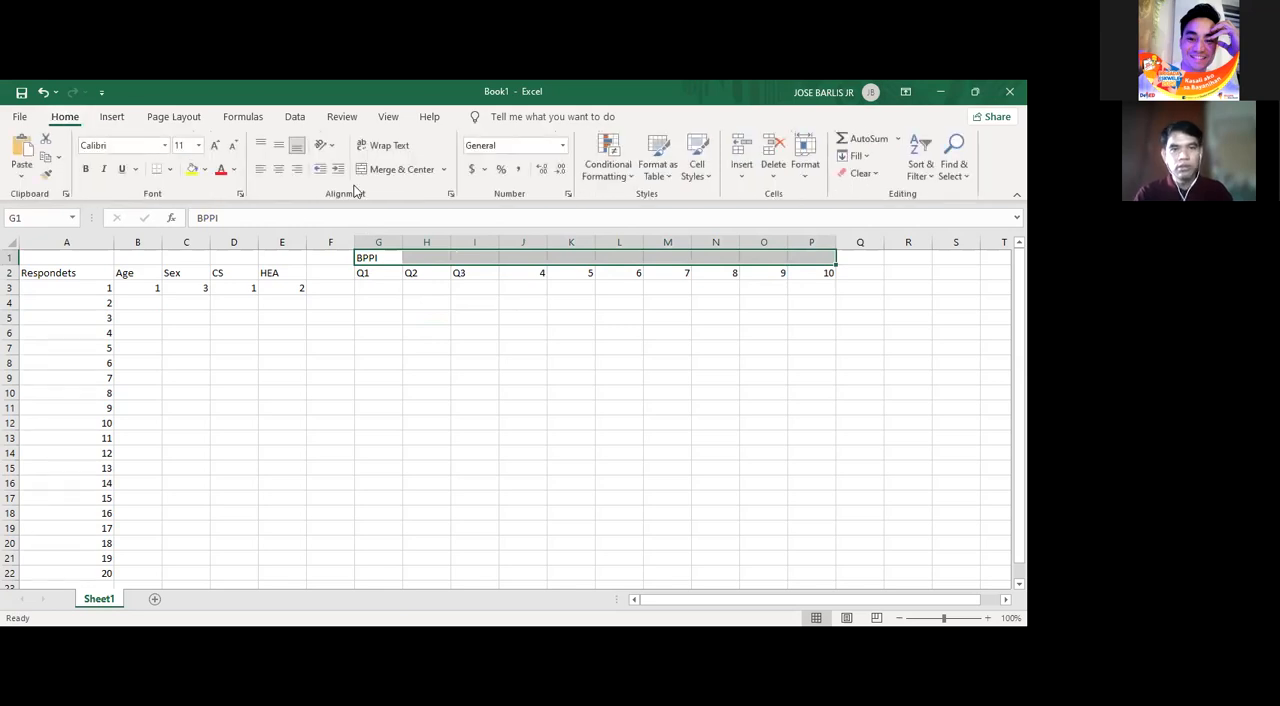
pyautogui.click(387, 170)
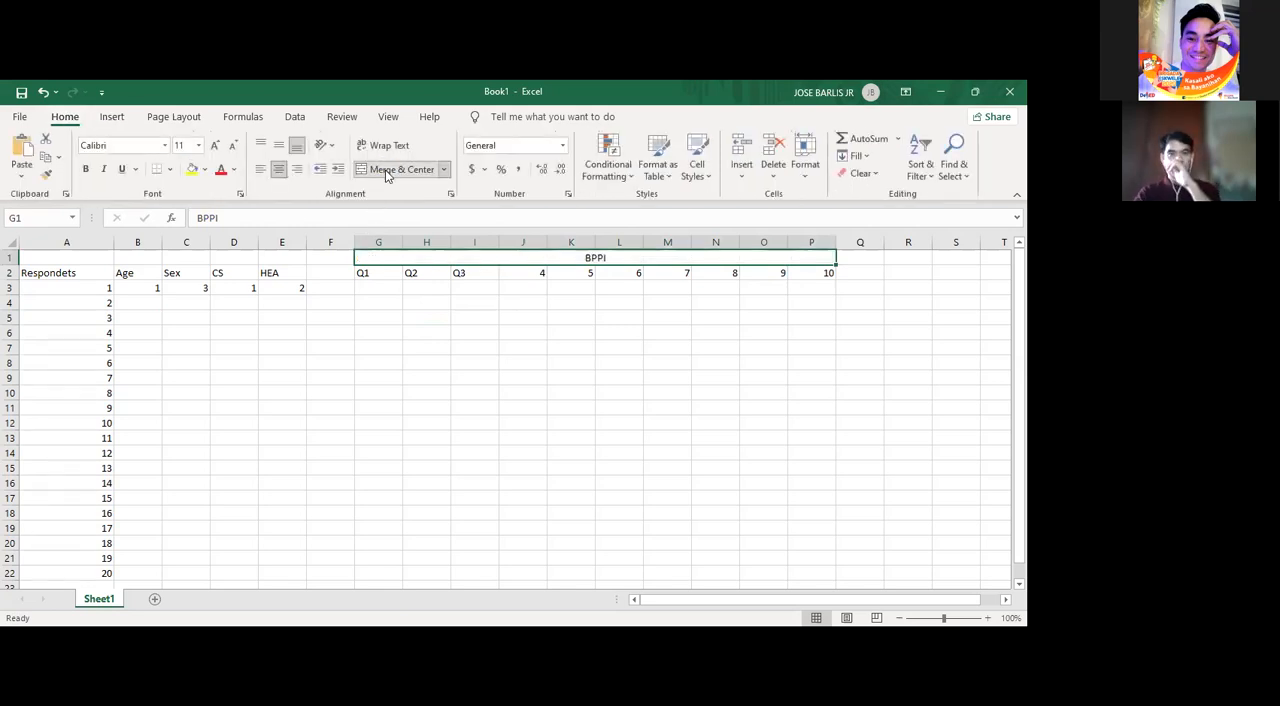
pyautogui.click(470, 393)
# - Fill the BPPI question columns G to P with yellow
pyautogui.moveTo(370, 240); pyautogui.dragTo(800, 257)
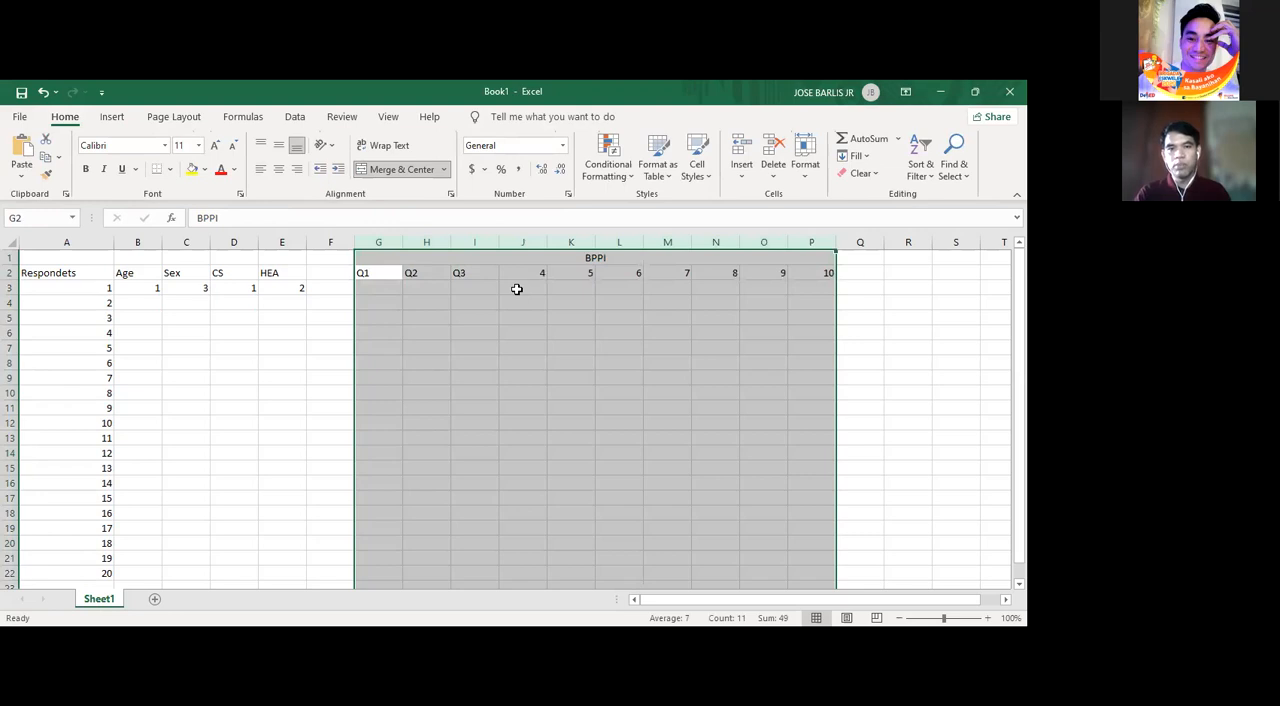
pyautogui.click(191, 170)
pyautogui.click(390, 300)
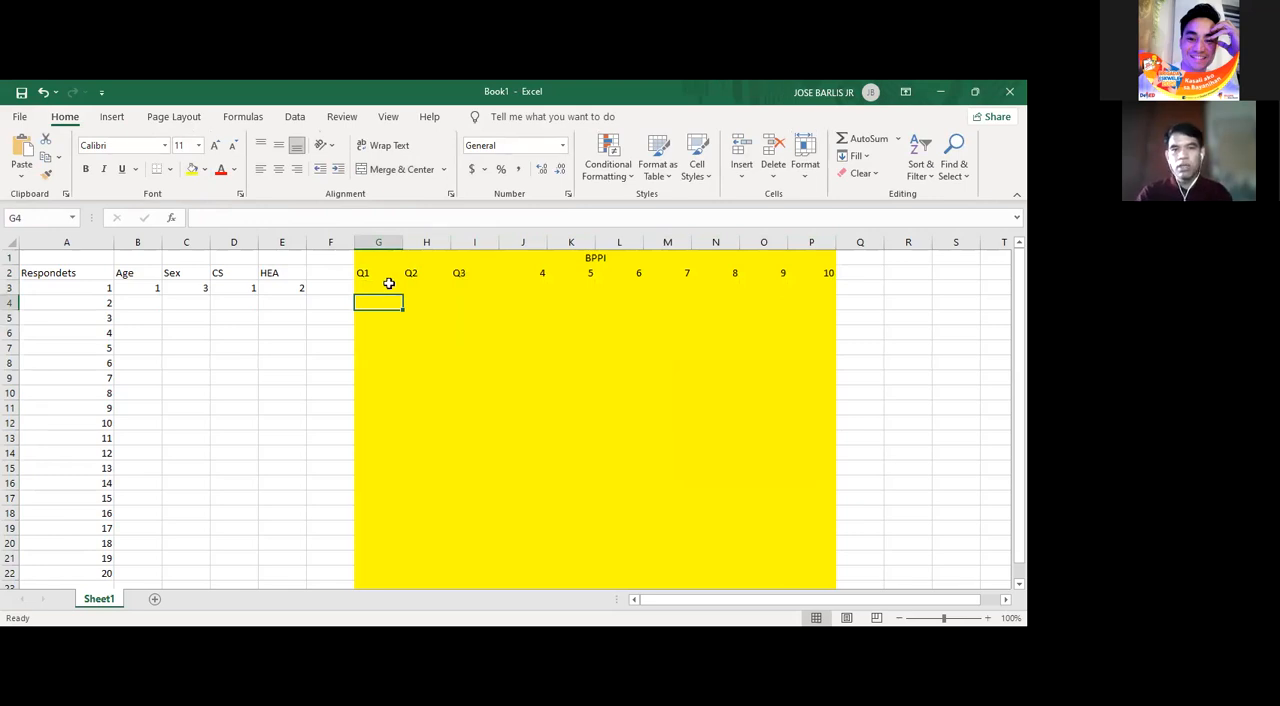
# - Enter the first respondent's ten BPPI answers in G3:P3, using 4 for Q3 and 5 for every other question
pyautogui.click(362, 288)
pyautogui.write('5')
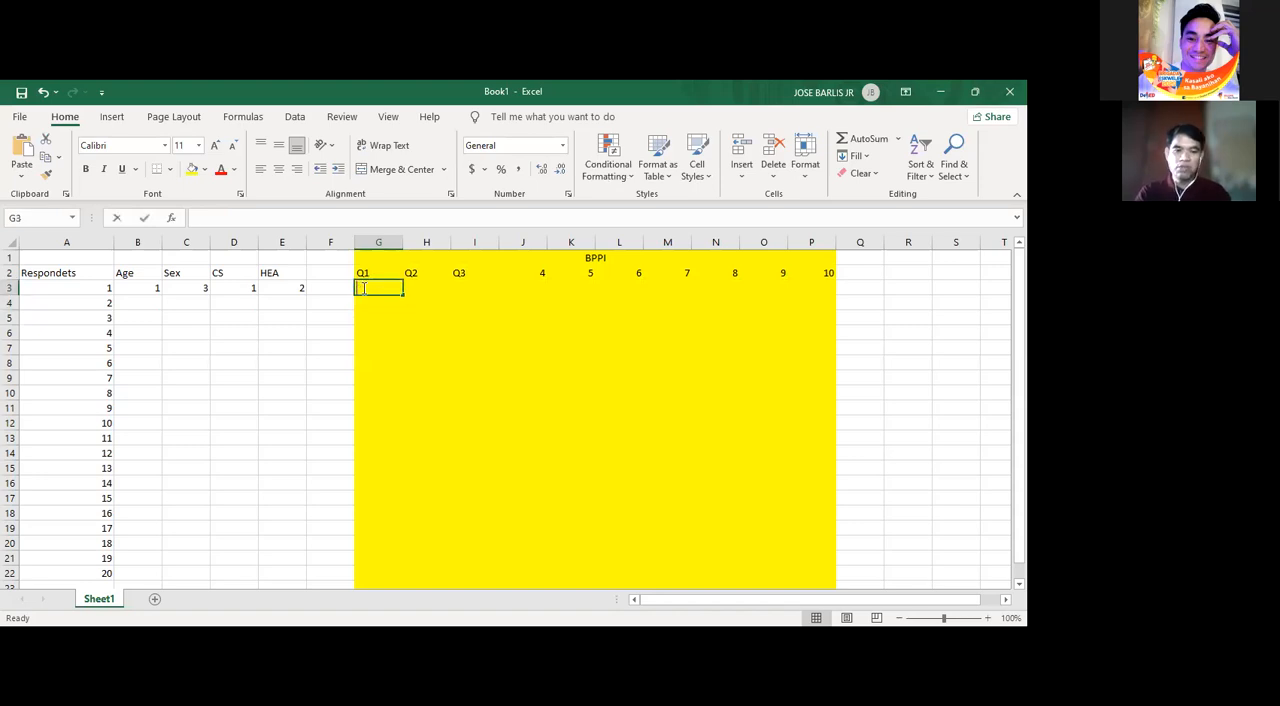
pyautogui.press('Tab')
pyautogui.write('5')
pyautogui.press('Tab')
pyautogui.write('4')
pyautogui.press('Tab')
pyautogui.write('5')
pyautogui.press('Tab')
pyautogui.write('5')
pyautogui.press('Tab')
pyautogui.write('5')
pyautogui.press('Tab')
pyautogui.write('5\t5')
pyautogui.press('Tab')
pyautogui.write('5')
pyautogui.press('Tab')
pyautogui.write('5')
pyautogui.press('Tab')
pyautogui.press('Tab')
pyautogui.press('Tab')
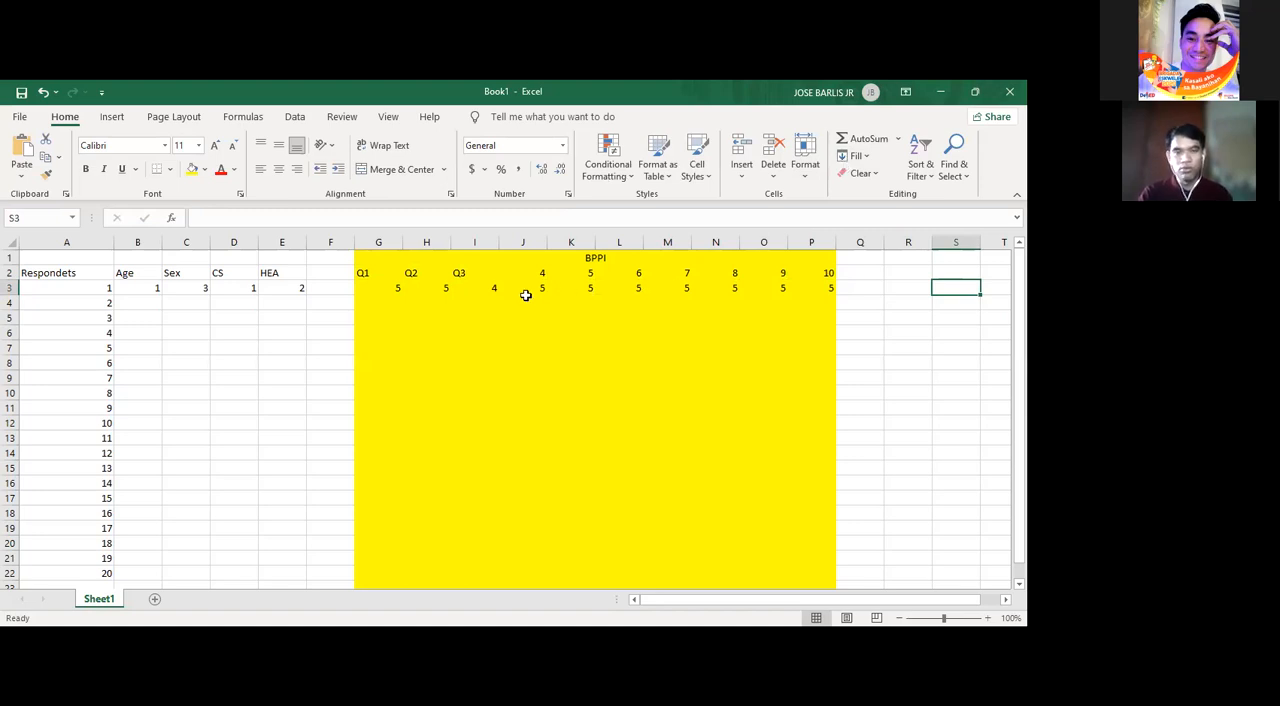
# - Try to average the first respondent's BPPI answers in Q3 with =ave(G3:P3), and clear the formula
pyautogui.moveTo(392, 289); pyautogui.dragTo(830, 288)
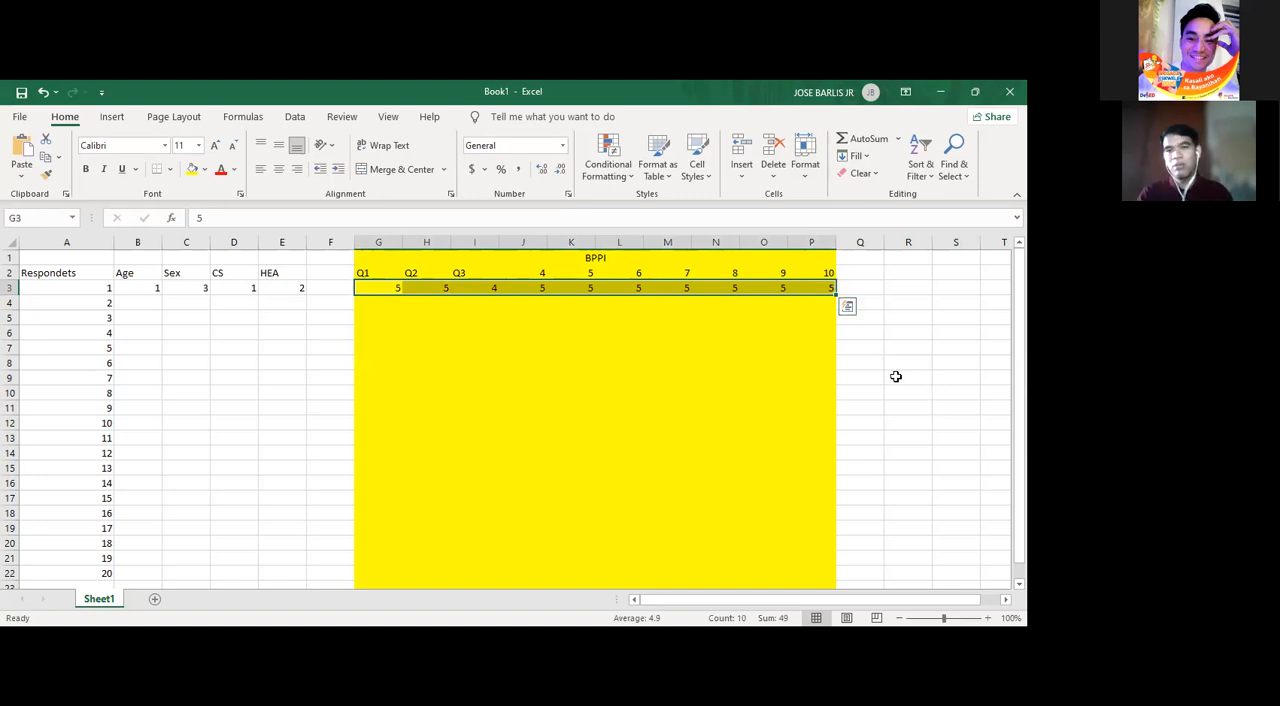
pyautogui.click(861, 290)
pyautogui.write('=a')
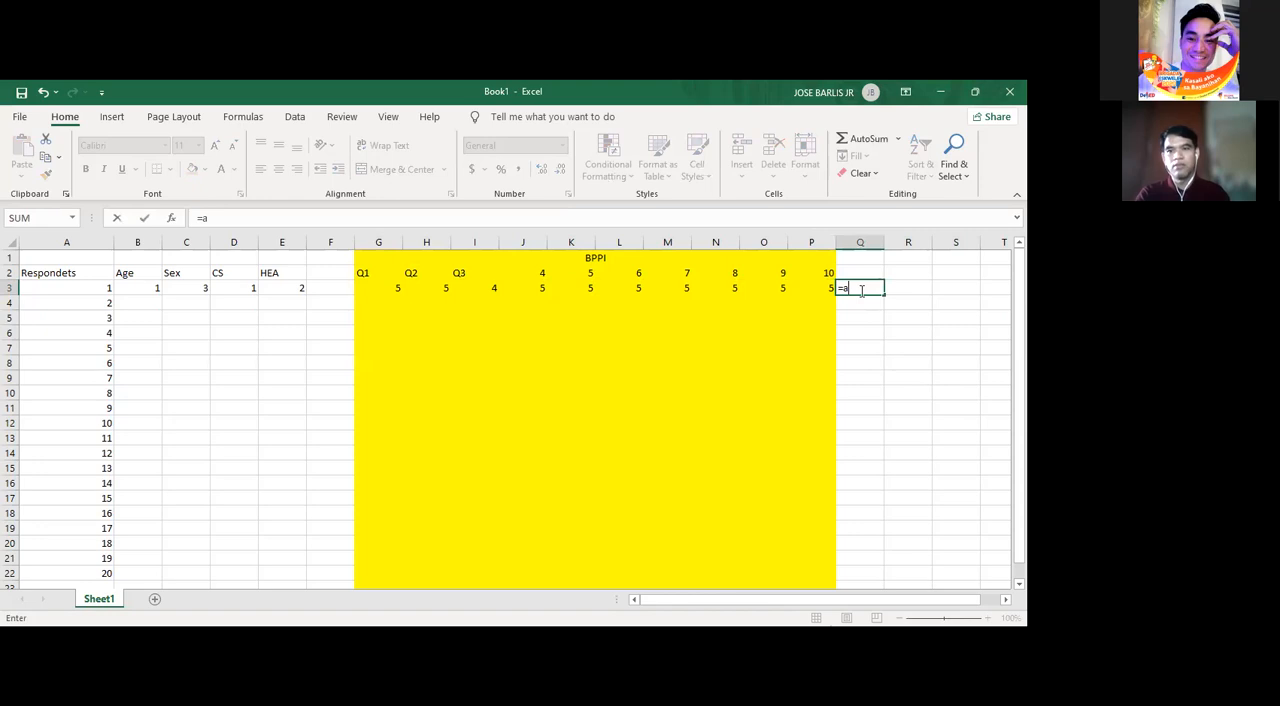
pyautogui.write('ve')
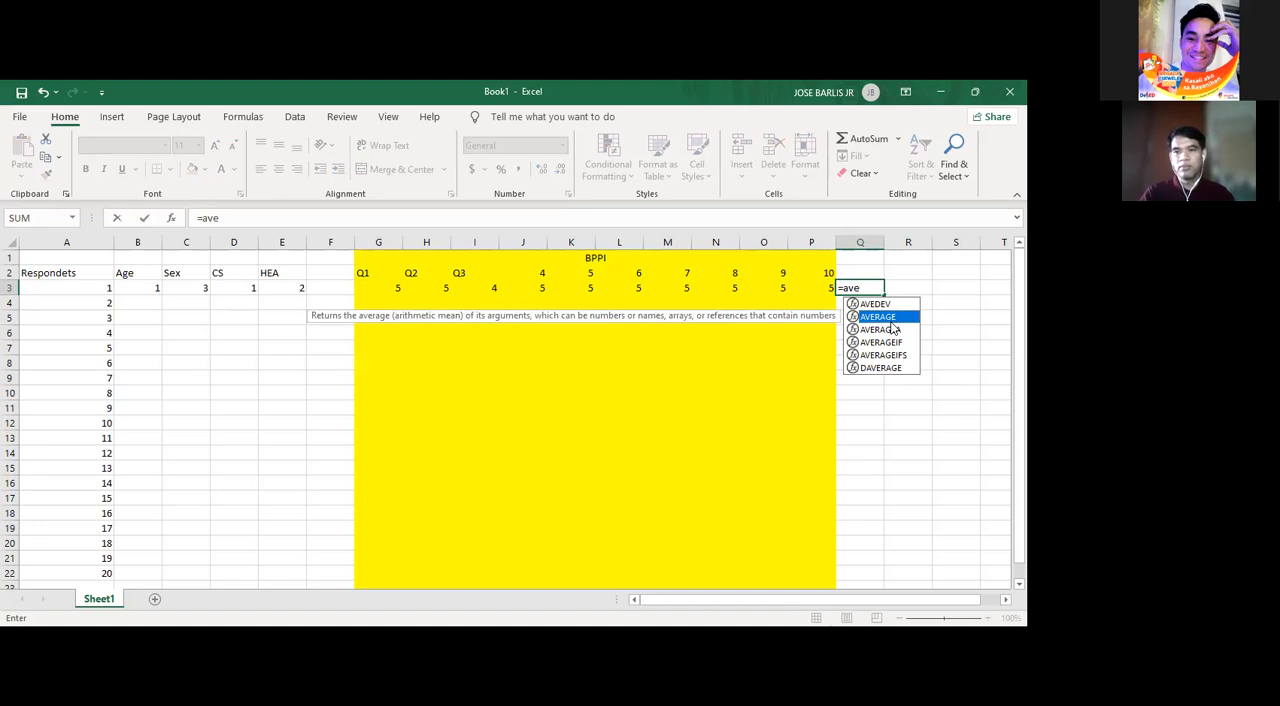
pyautogui.click(871, 287)
pyautogui.write('(')
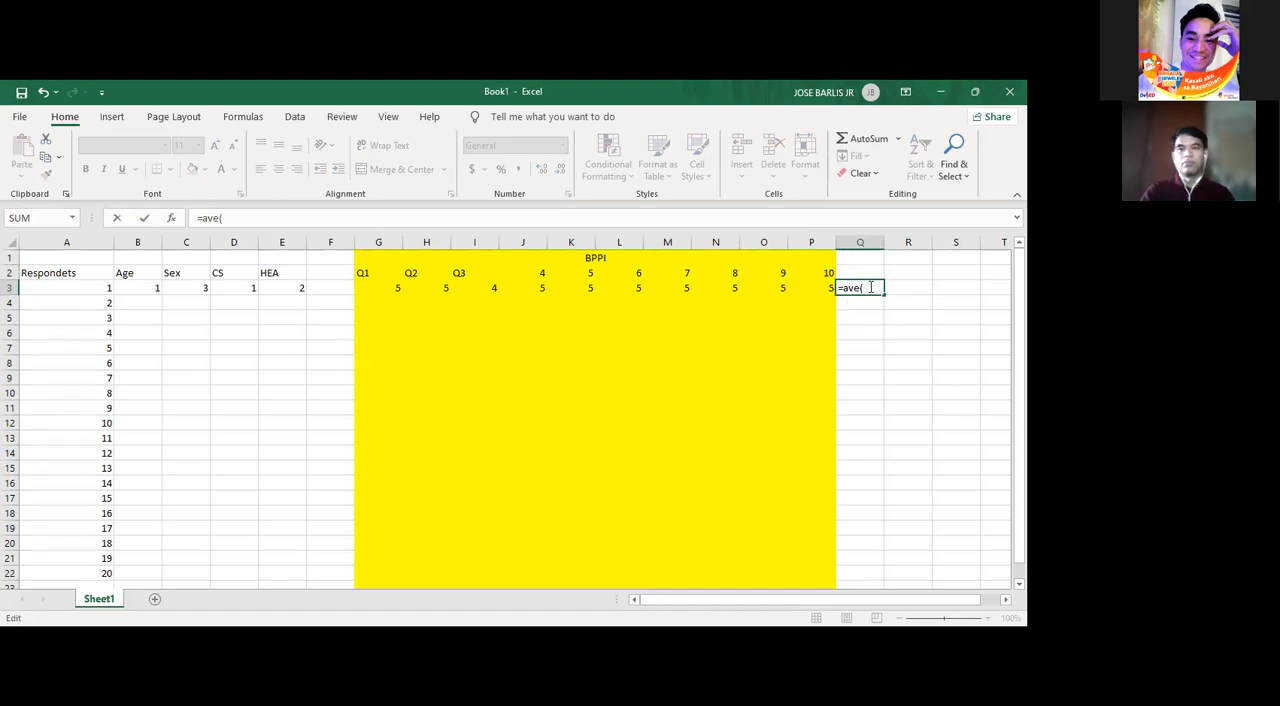
pyautogui.moveTo(392, 284); pyautogui.dragTo(804, 285)
pyautogui.write(')')
pyautogui.press('Return')
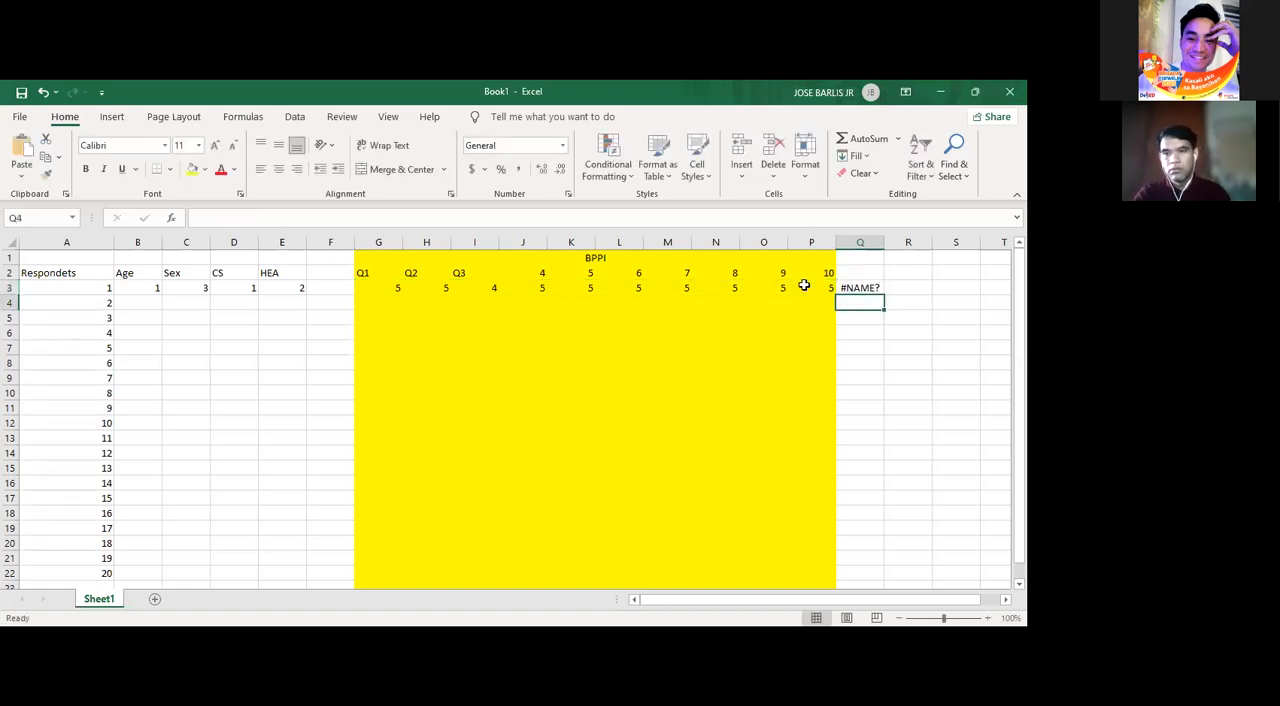
pyautogui.click(862, 288)
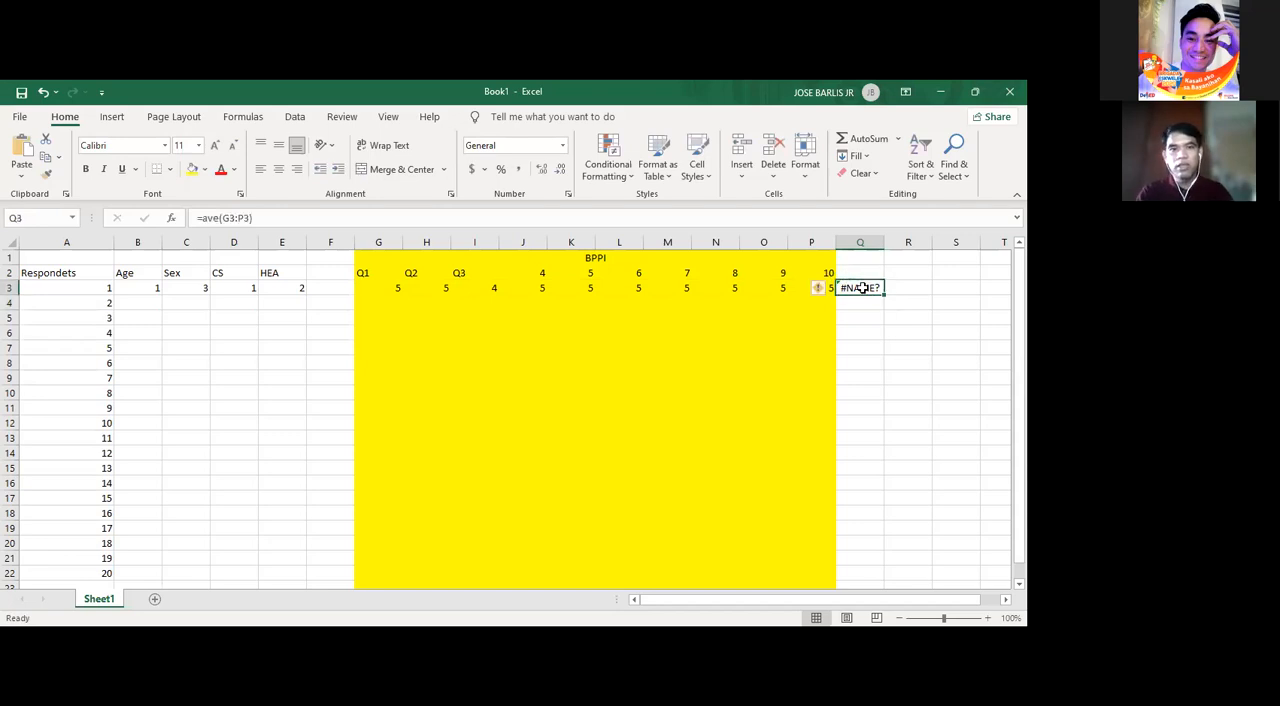
pyautogui.press('Delete')
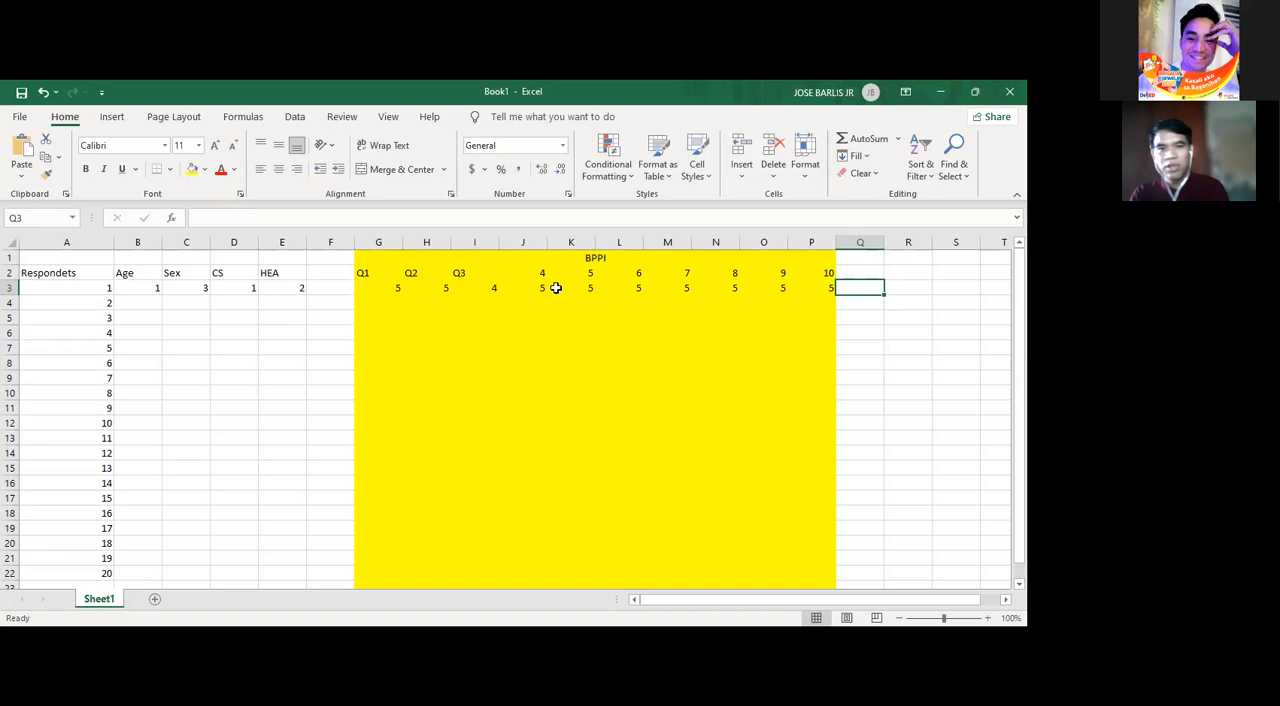
pyautogui.moveTo(384, 292); pyautogui.dragTo(812, 298)
pyautogui.scroll(-4, 810, 294)
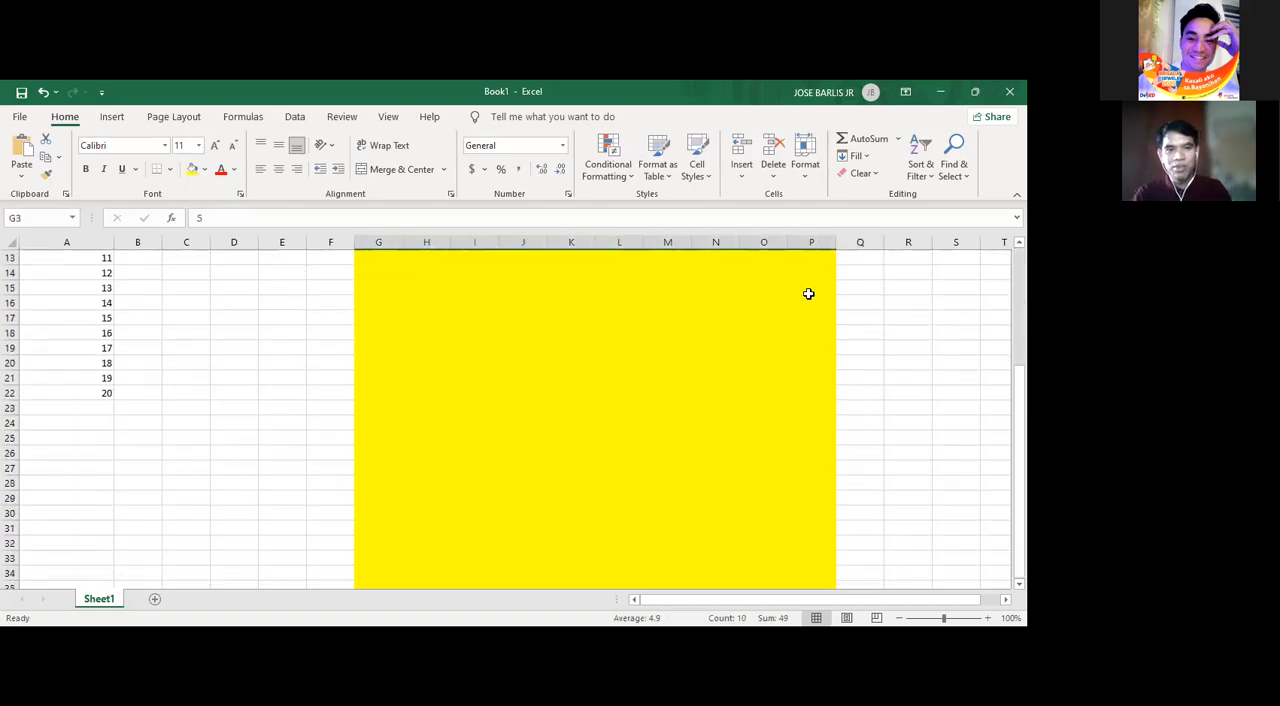
pyautogui.scroll(4, 362, 414)
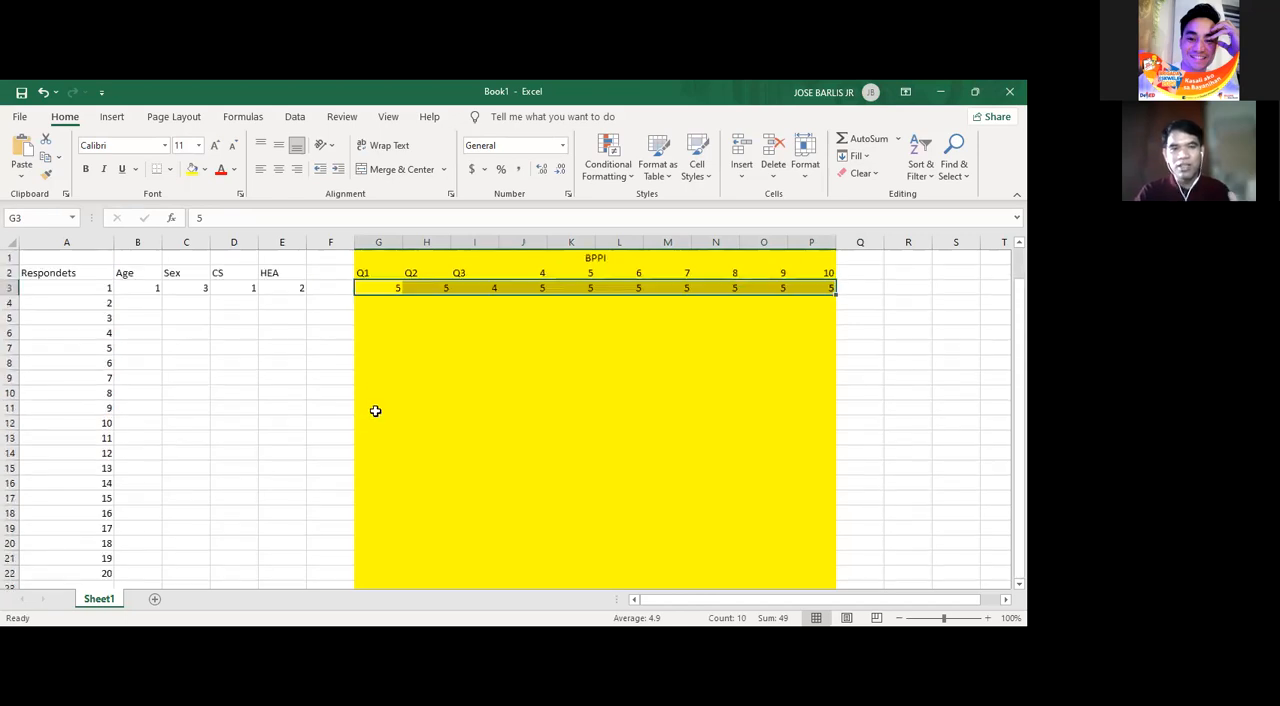
pyautogui.click(369, 287)
pyautogui.moveTo(83, 288); pyautogui.dragTo(849, 297)
pyautogui.click(859, 362)
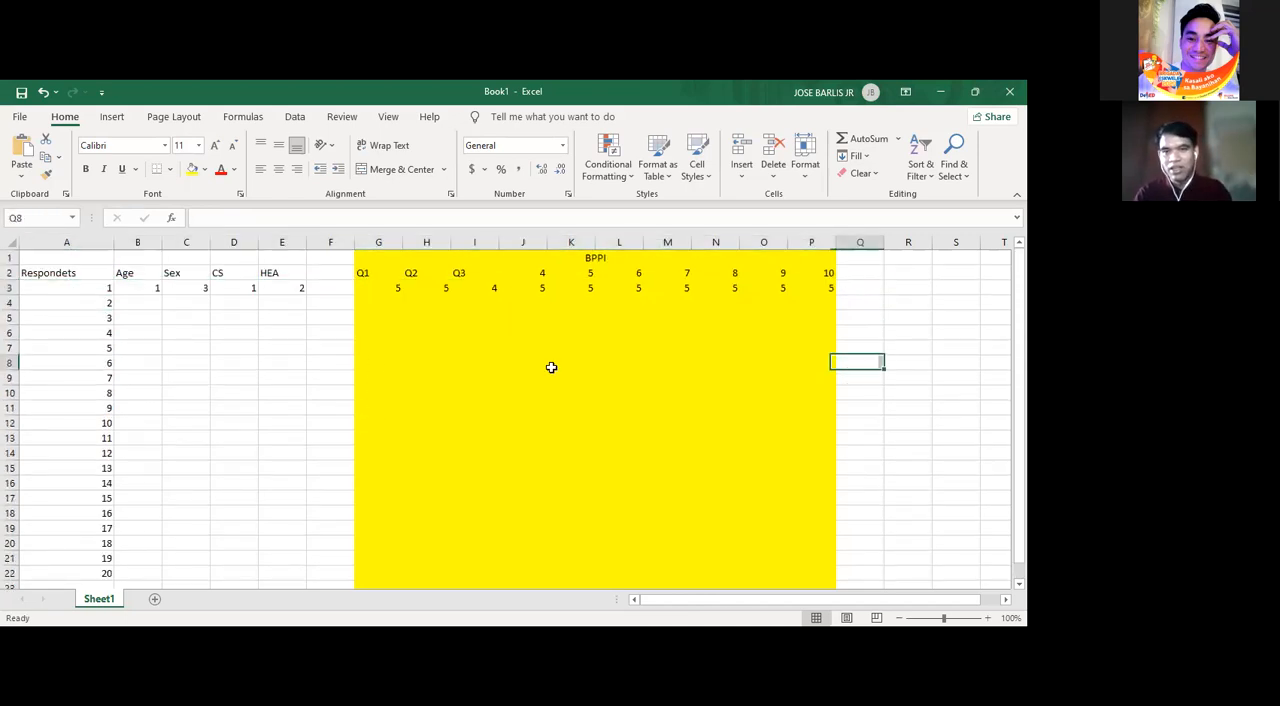
# - Select the Q1 answer cells for all 20 respondents, G3:G22, and go to the cell below them
pyautogui.click(375, 297)
pyautogui.moveTo(374, 283); pyautogui.dragTo(389, 606)
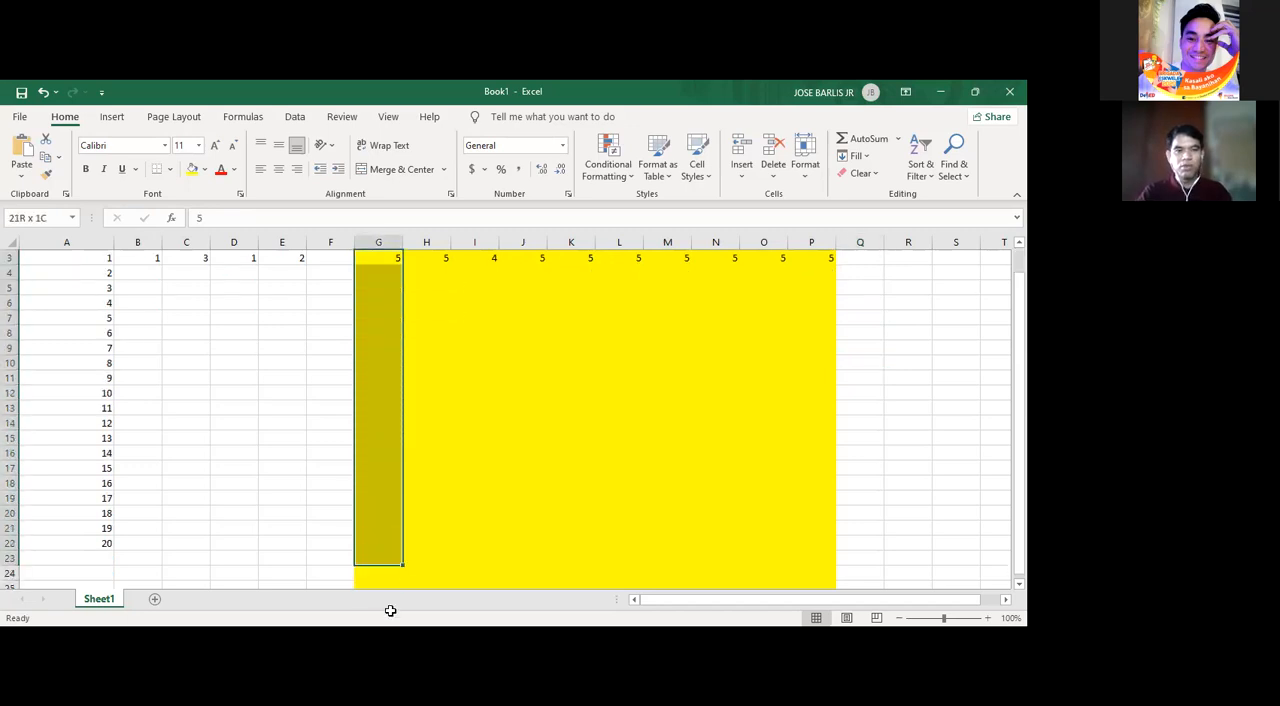
pyautogui.scroll(-2, 390, 610)
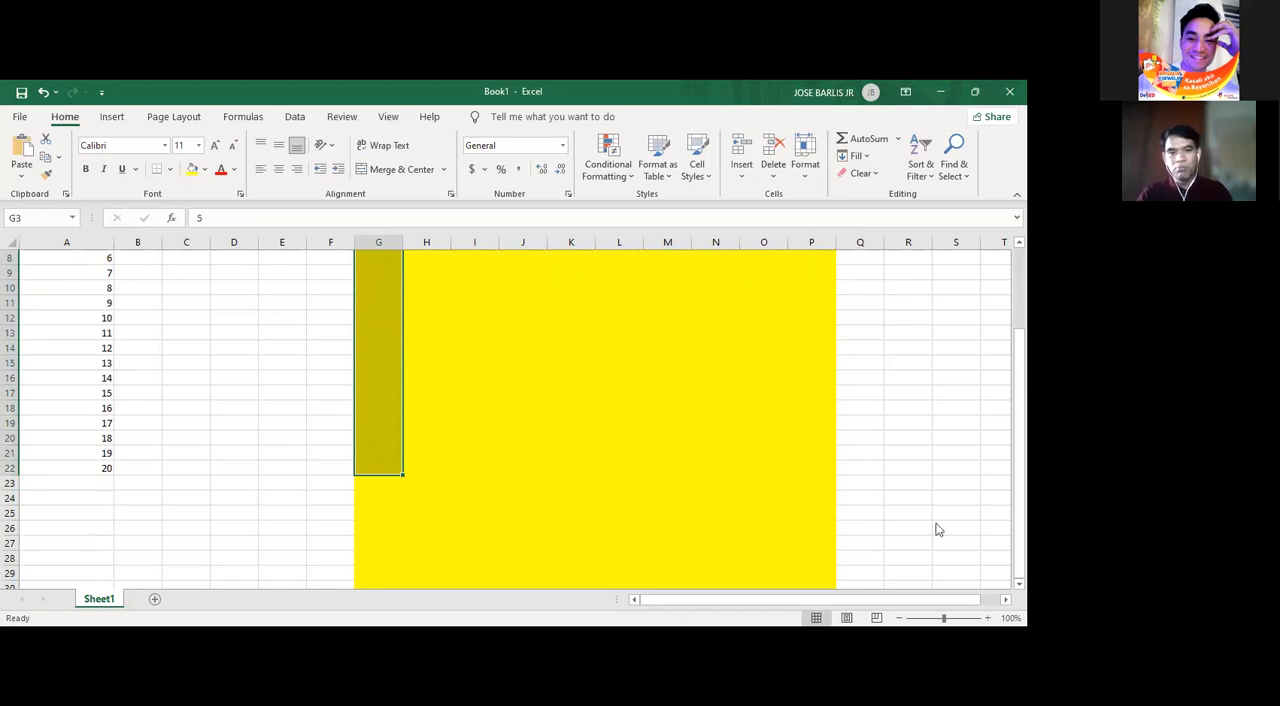
pyautogui.click(390, 480)
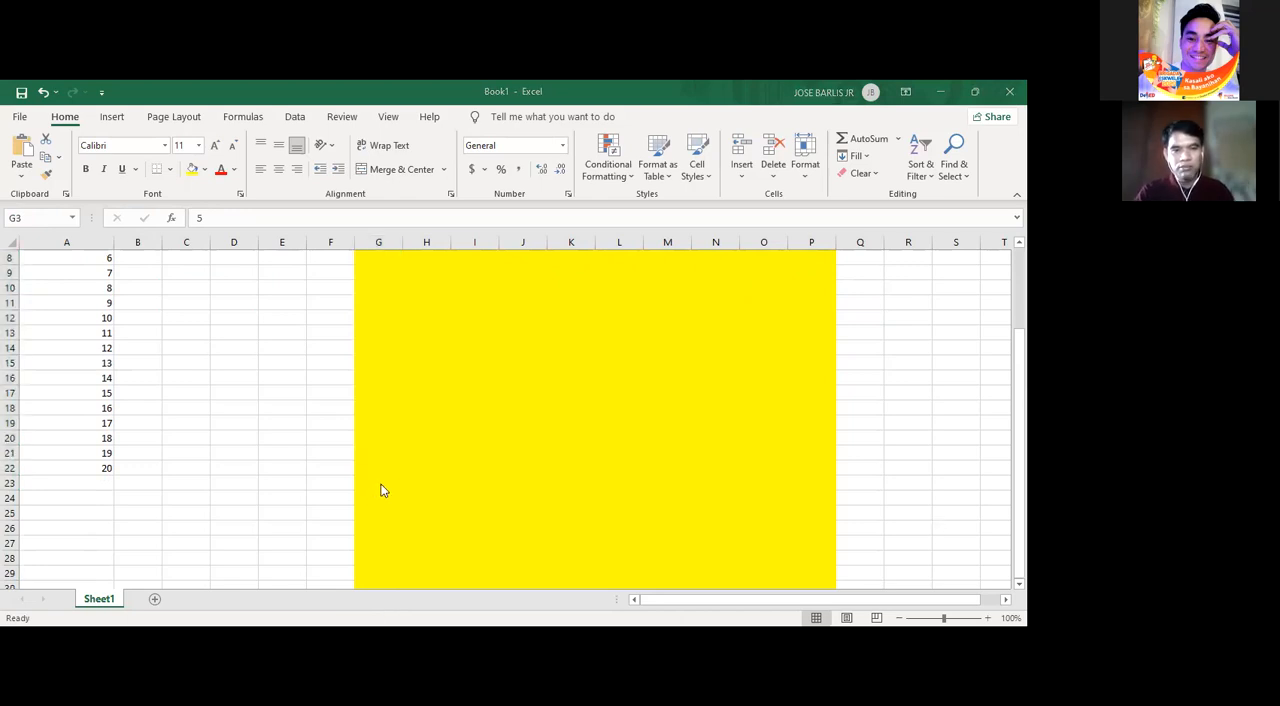